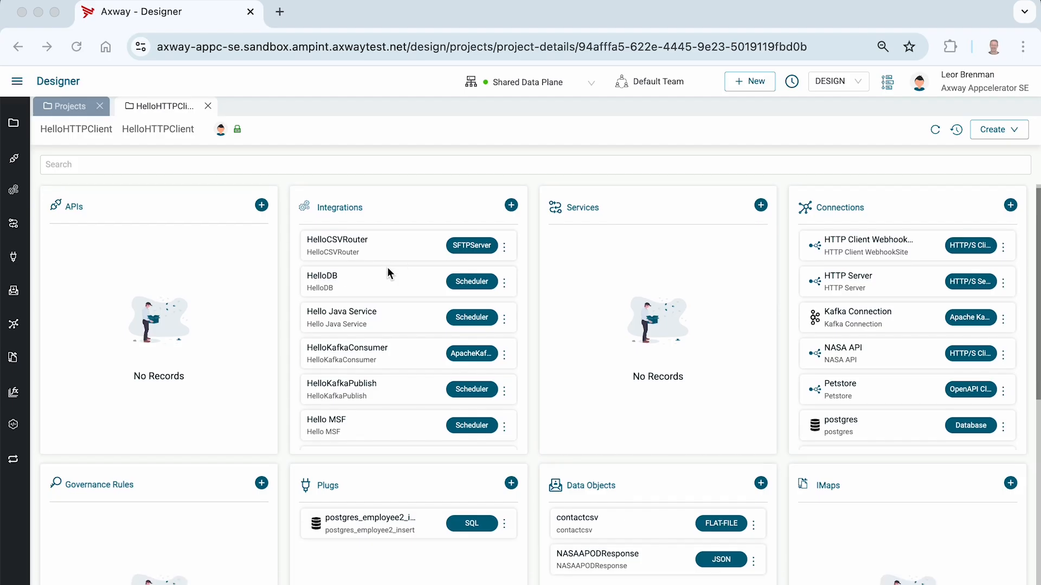
# Open the MapTest integration from the integrations list.
pyautogui.scroll(-2, 387, 268)
pyautogui.scroll(2, 412, 310)
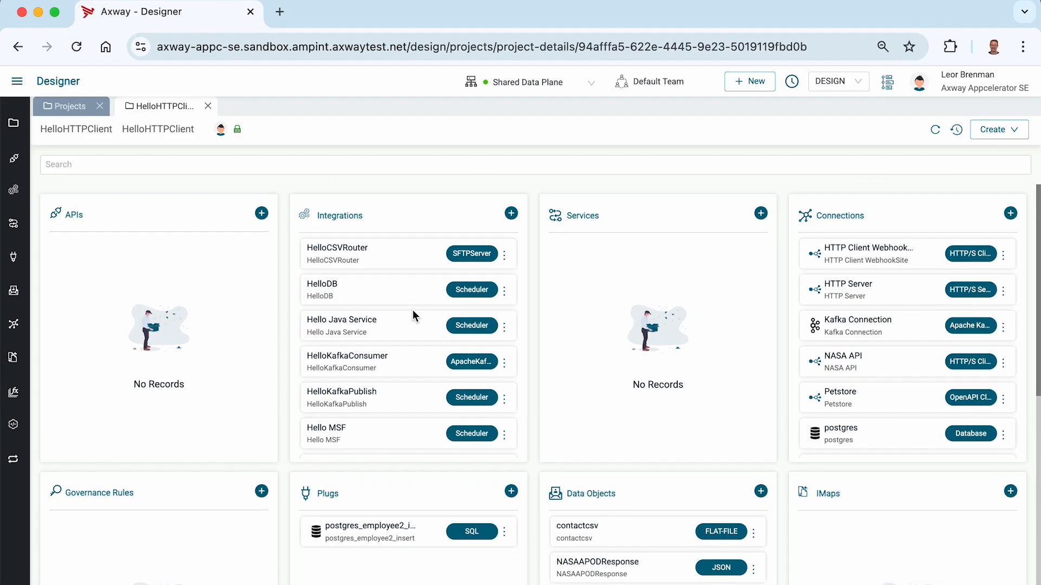
pyautogui.scroll(-1, 412, 310)
pyautogui.scroll(-1, 415, 294)
pyautogui.scroll(-4, 415, 295)
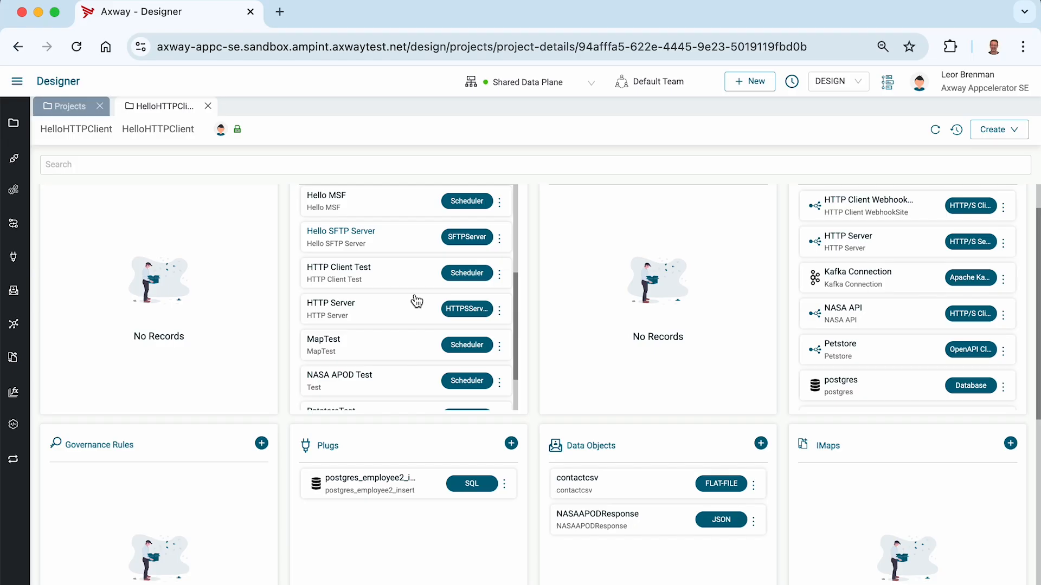
pyautogui.click(325, 339)
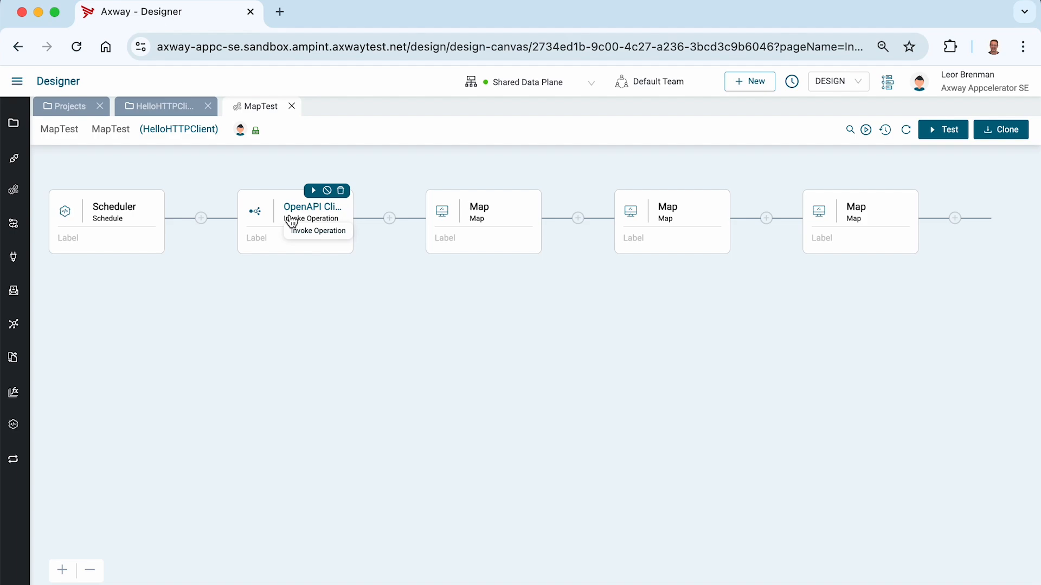
# Review the OpenAPI Client's findPetsByStatusOutput > response > category fields, then bring up the first Map step.
pyautogui.click(288, 215)
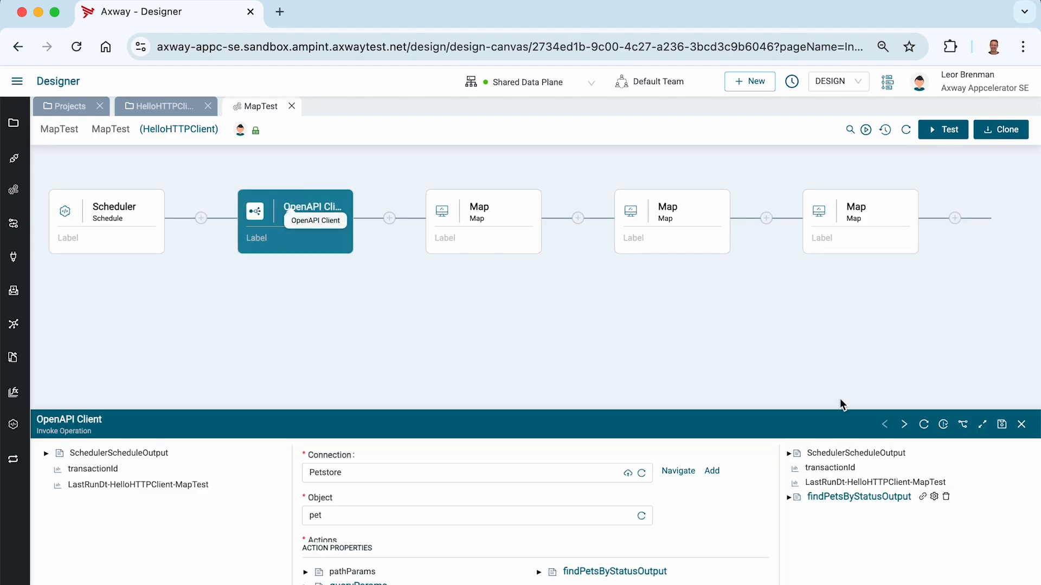
pyautogui.click(982, 423)
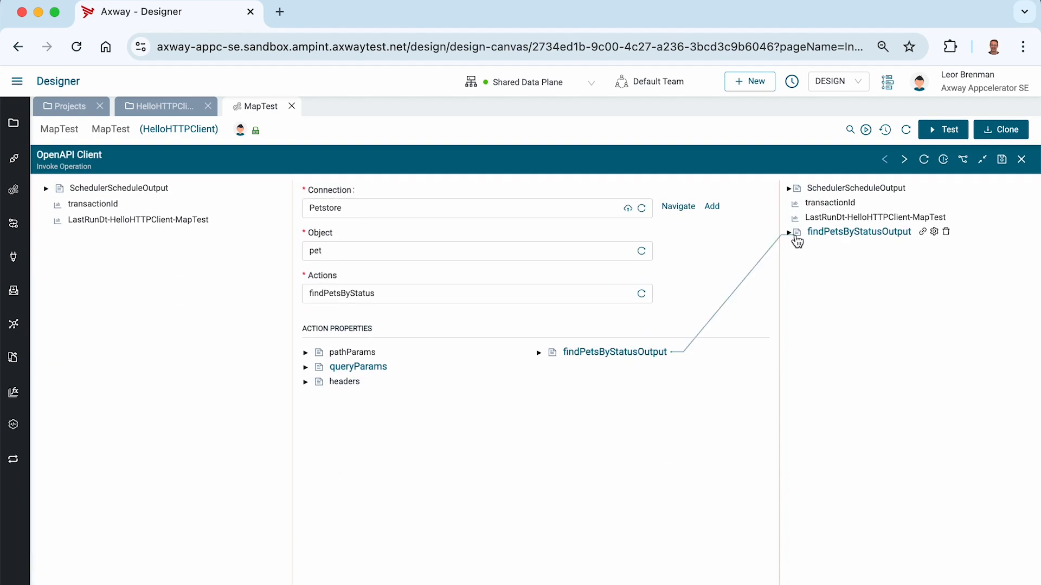
pyautogui.click(791, 235)
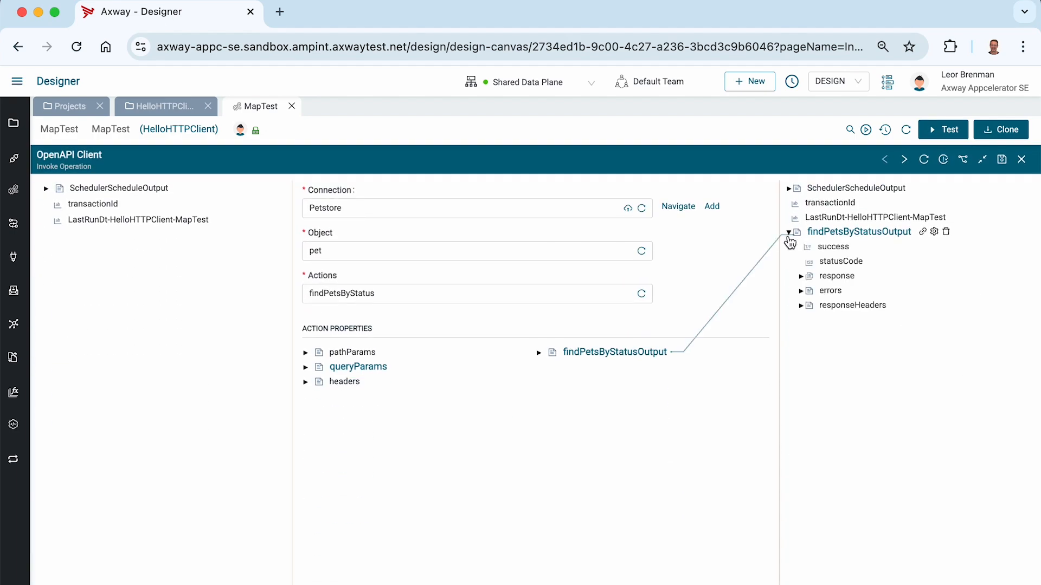
pyautogui.click(802, 277)
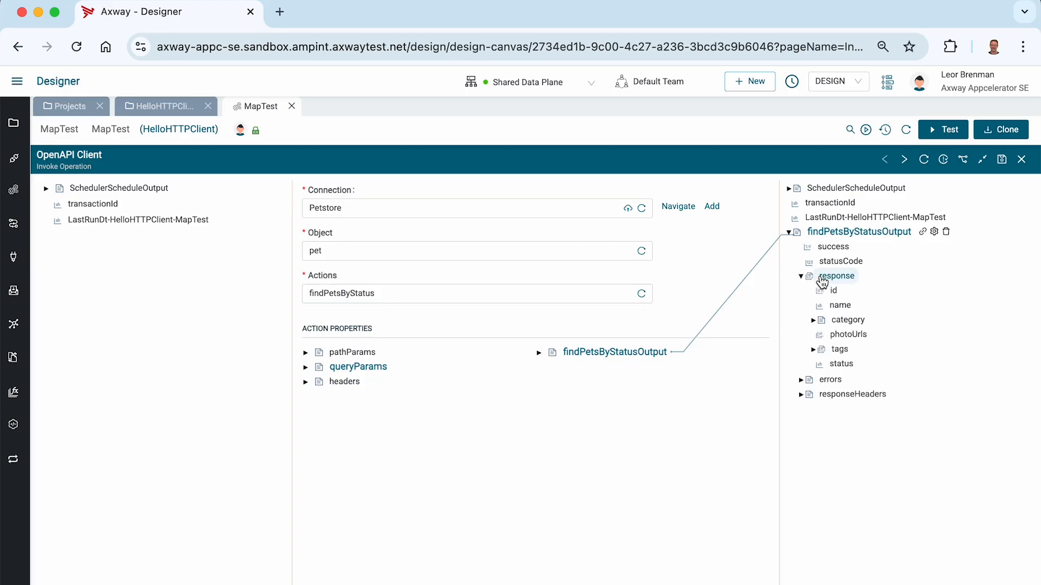
pyautogui.click(814, 321)
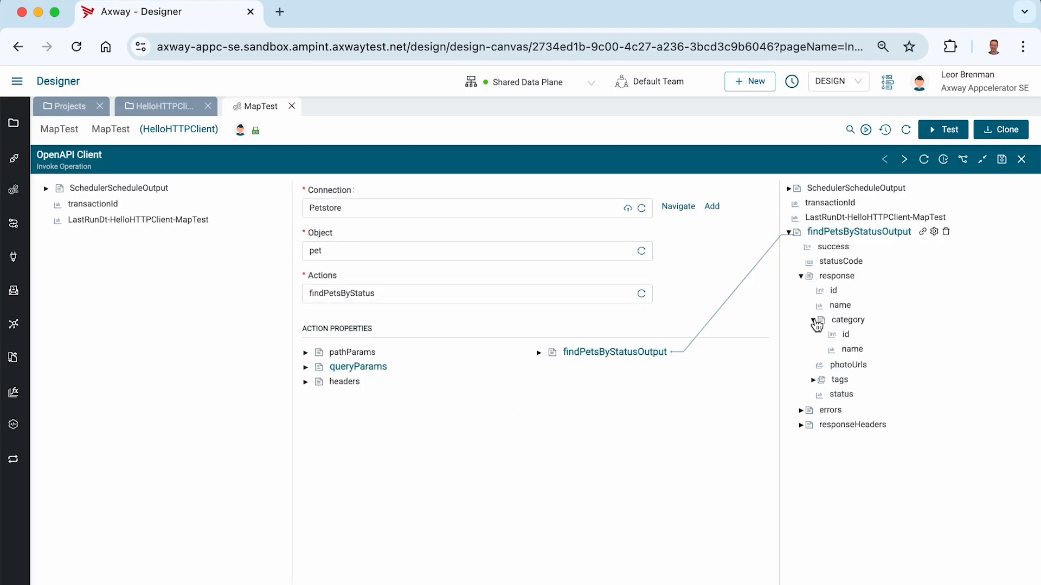
pyautogui.click(909, 160)
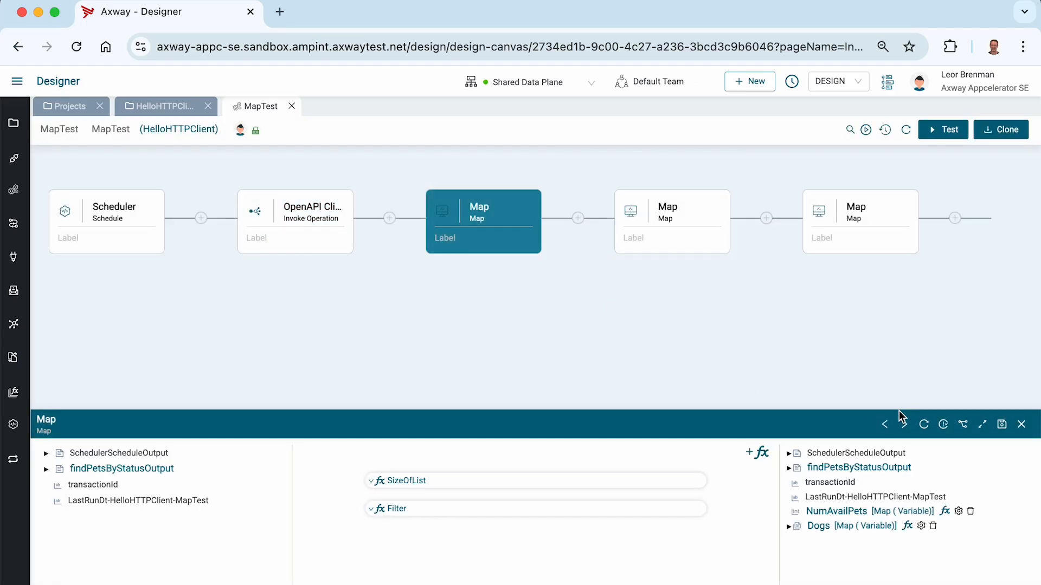
# Inspect the Filter's condition, whose Left Operand is the pets' category name, then close the Map step unchanged.
pyautogui.click(981, 425)
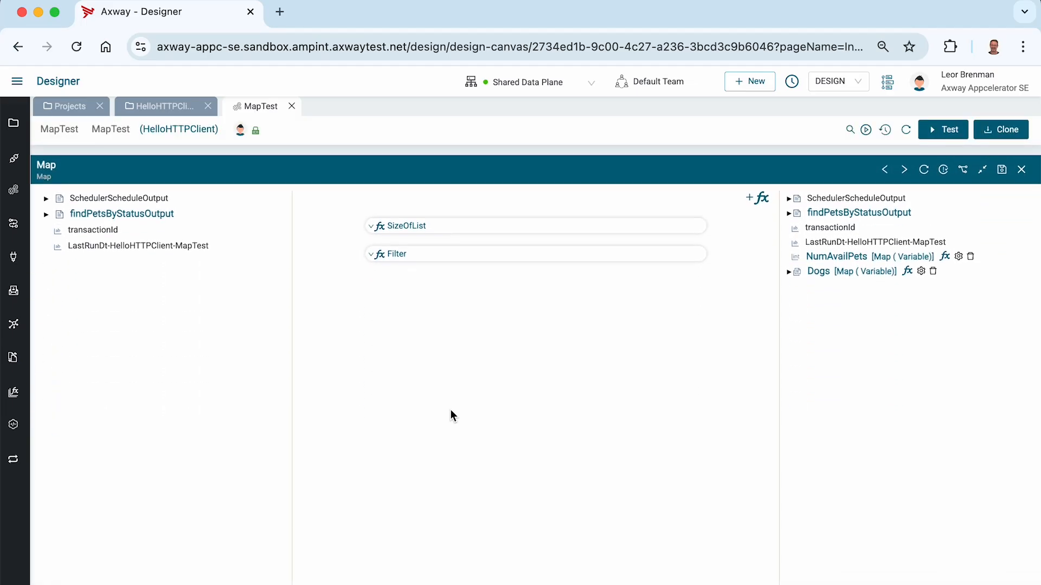
pyautogui.click(370, 245)
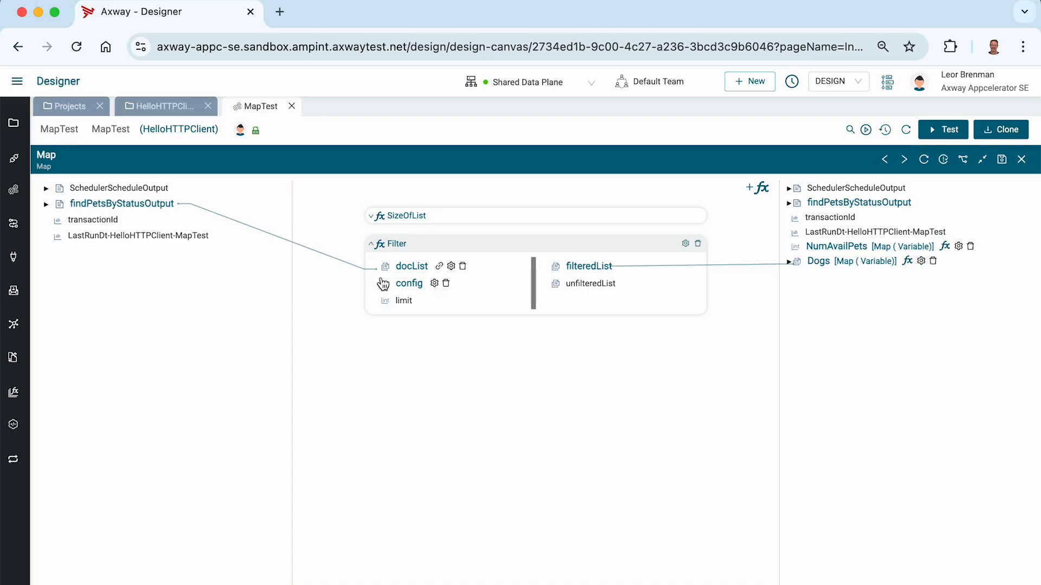
pyautogui.click(46, 204)
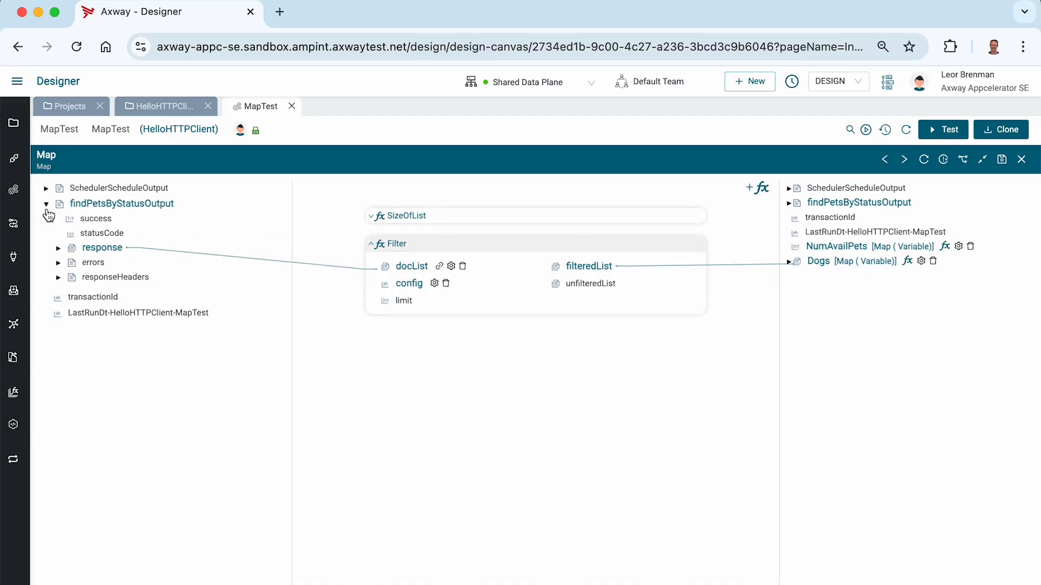
pyautogui.click(58, 248)
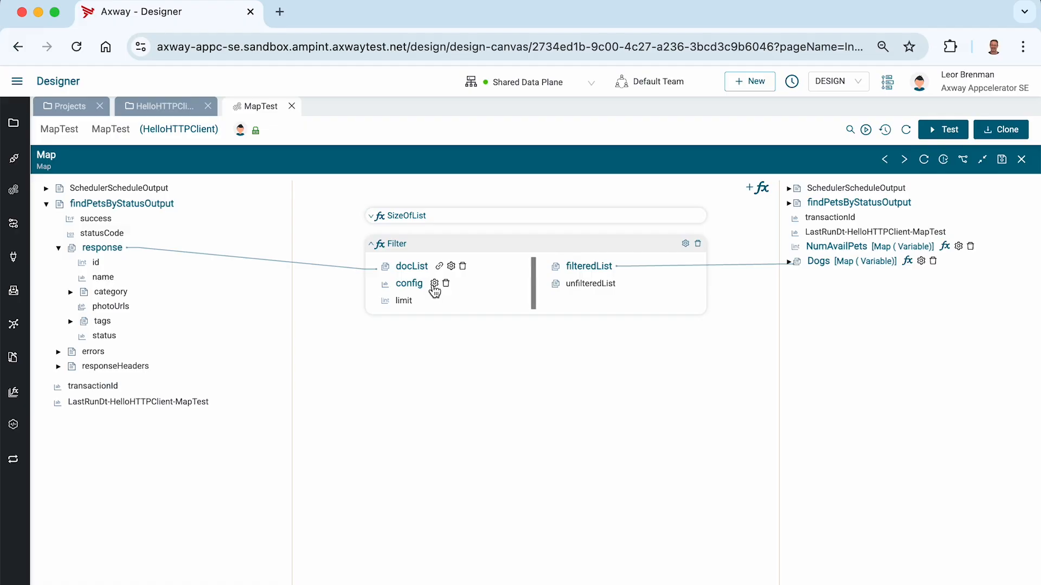
pyautogui.click(434, 283)
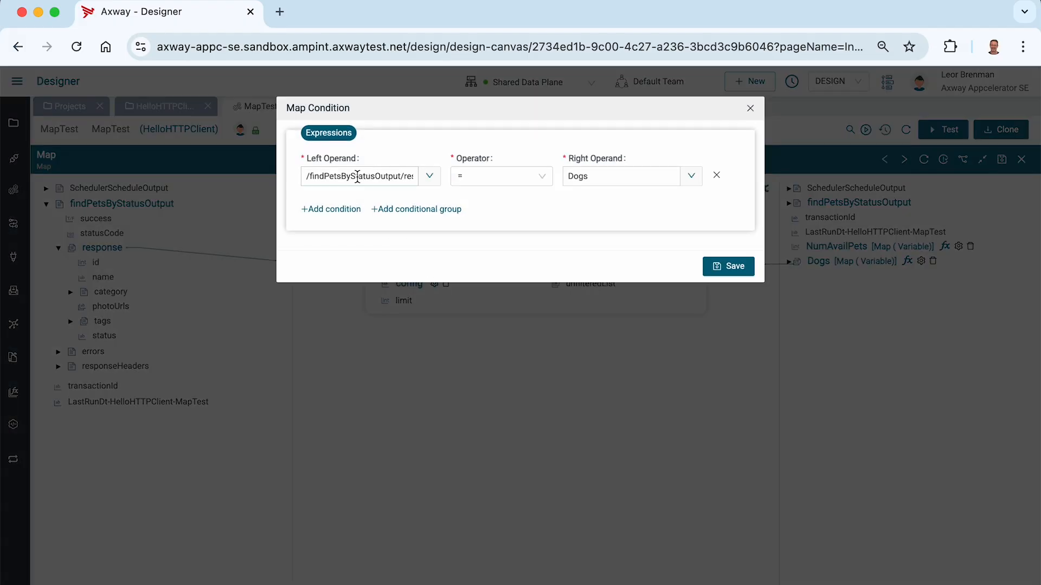
pyautogui.click(357, 176)
pyautogui.press('super+Right')
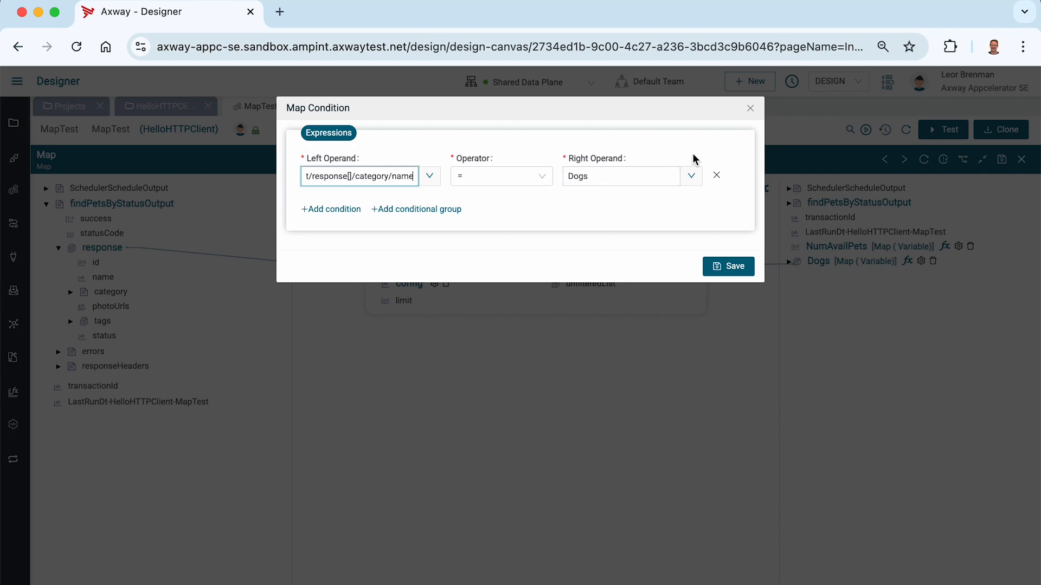
pyautogui.click(750, 109)
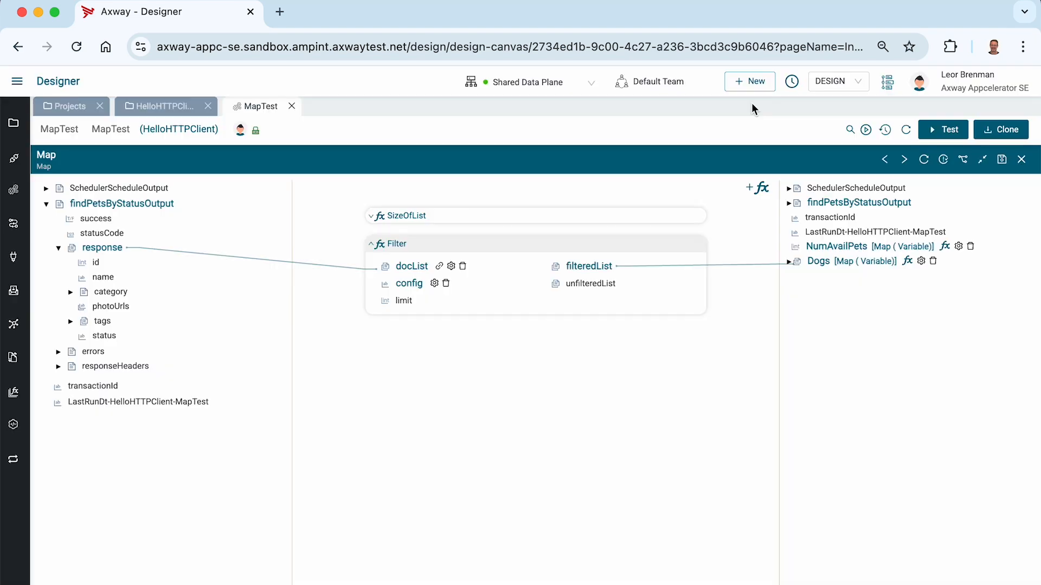
pyautogui.click(1023, 160)
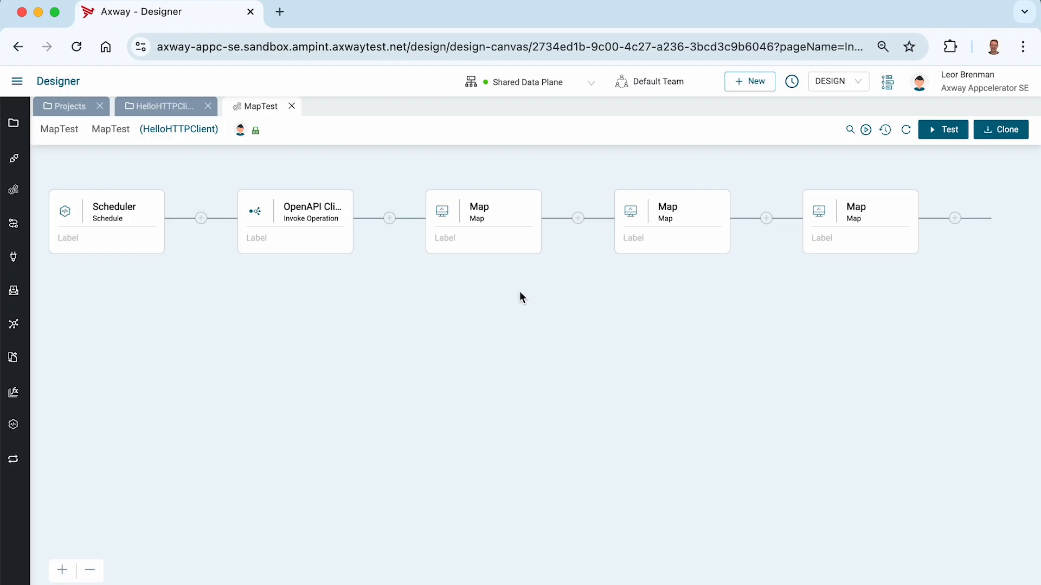
# Clone MapTest as 'Hello Service' with description 'Hello Service', and close the original MapTest.
pyautogui.click(1004, 130)
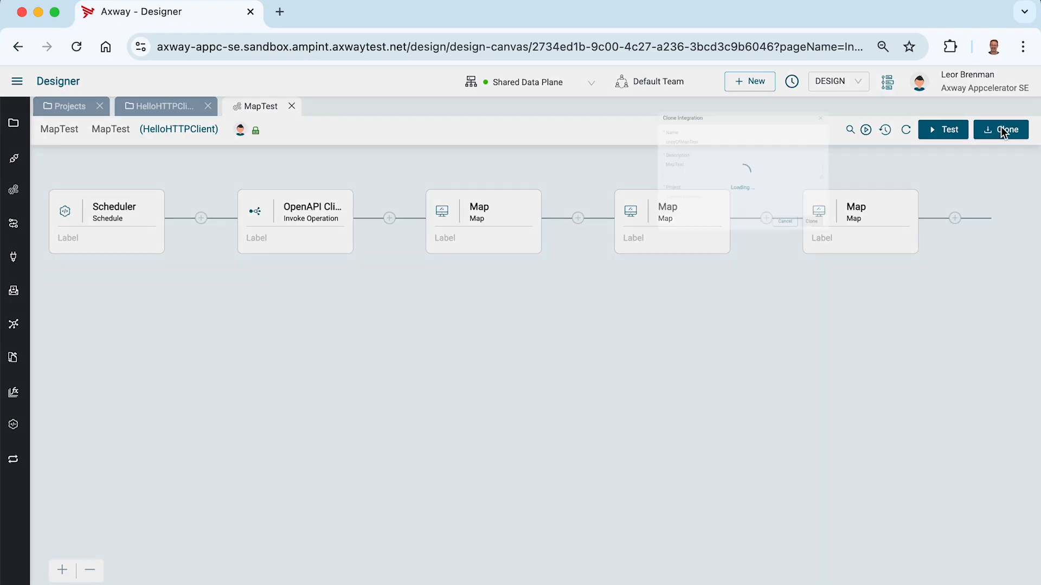
pyautogui.click(474, 153)
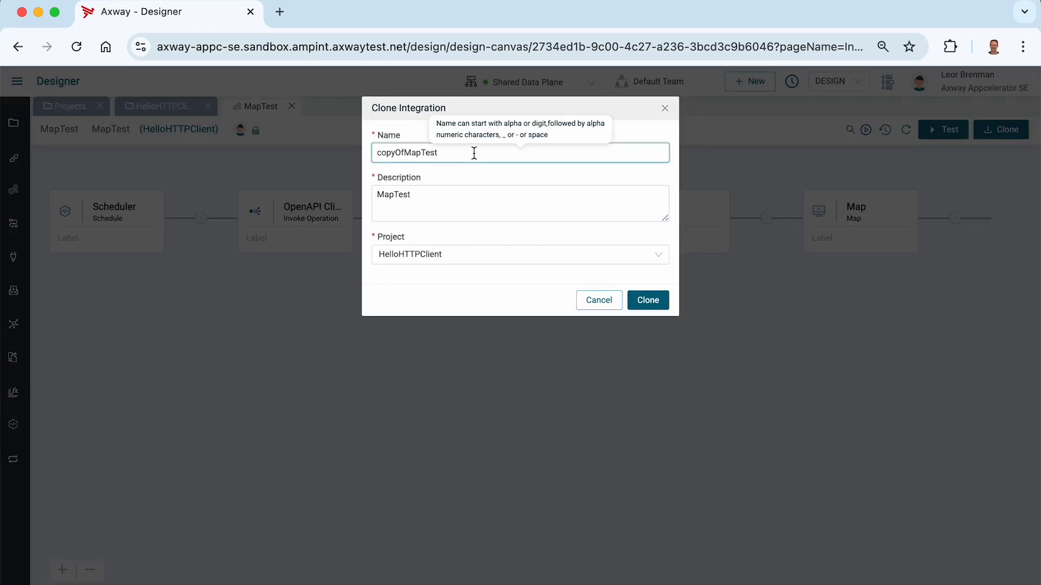
pyautogui.press('super+a')
pyautogui.write('Hello Service')
pyautogui.press('super+a')
pyautogui.press('super+c')
pyautogui.press('Tab')
pyautogui.press('super+a')
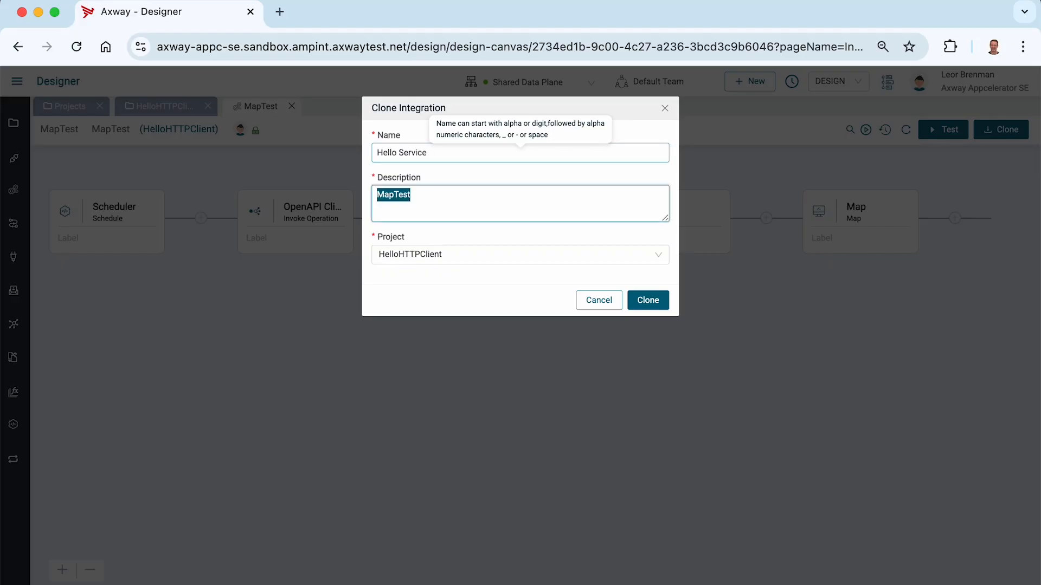
pyautogui.press('super+v')
pyautogui.click(651, 300)
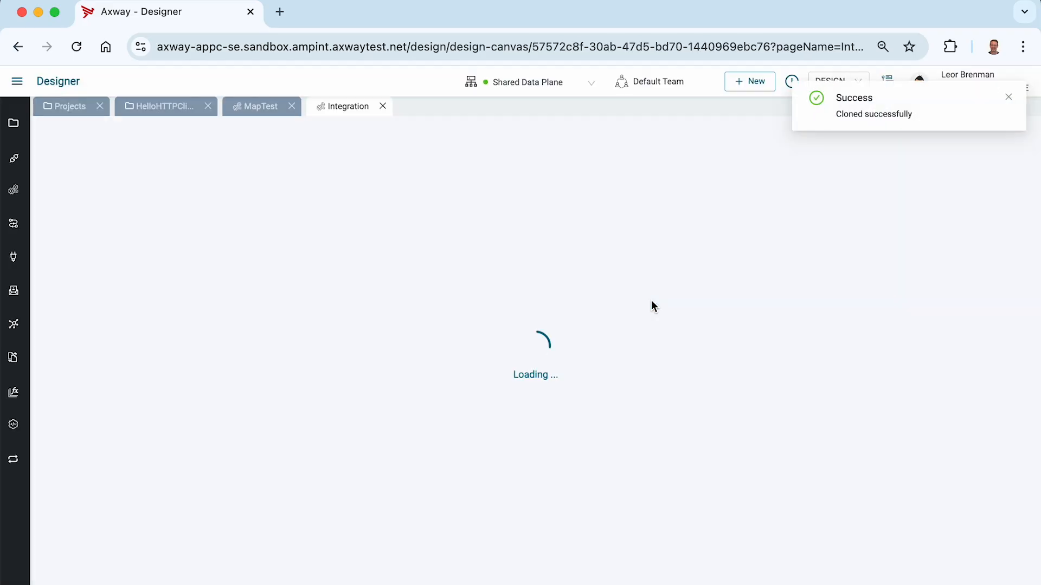
pyautogui.click(292, 106)
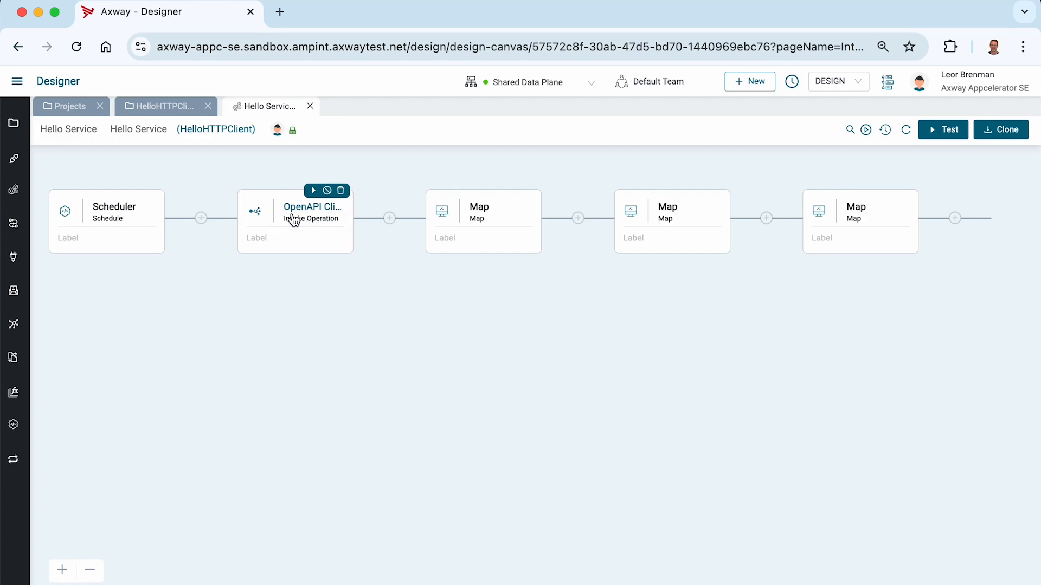
# Delete all three Map steps from the Hello Service flow.
pyautogui.click(717, 190)
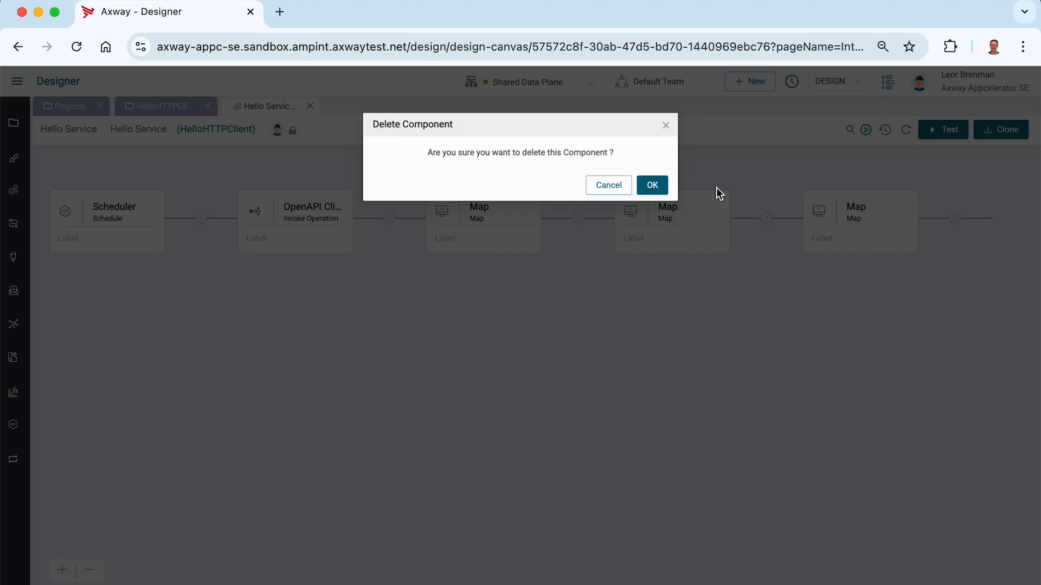
pyautogui.click(668, 184)
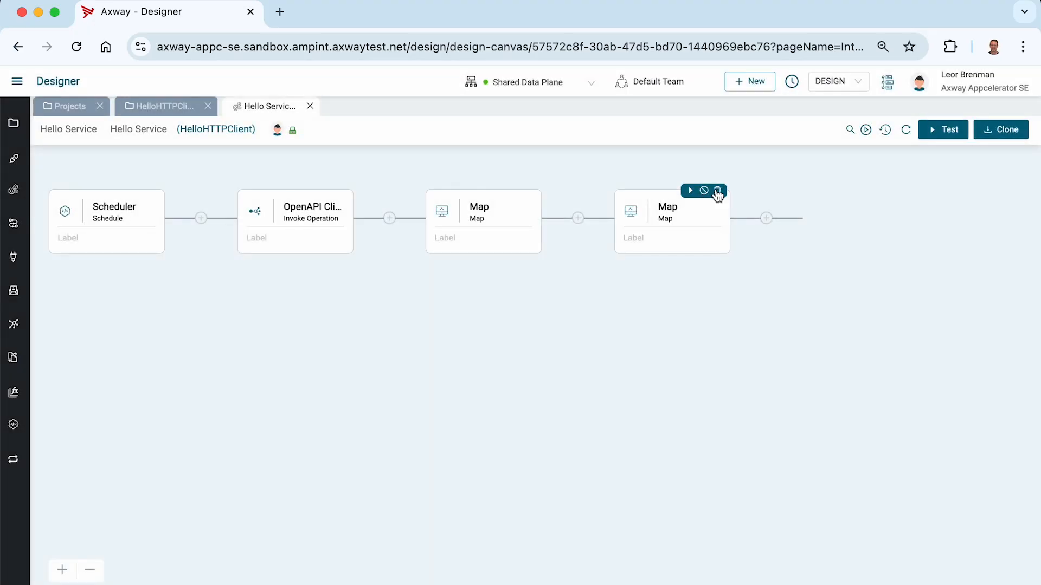
pyautogui.click(718, 191)
pyautogui.click(655, 182)
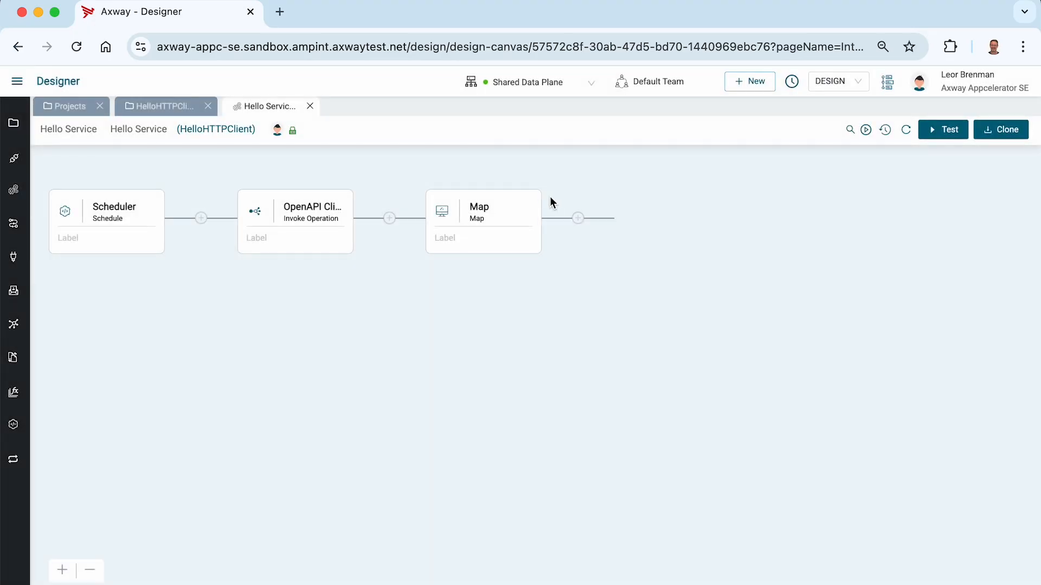
pyautogui.click(530, 190)
pyautogui.click(655, 184)
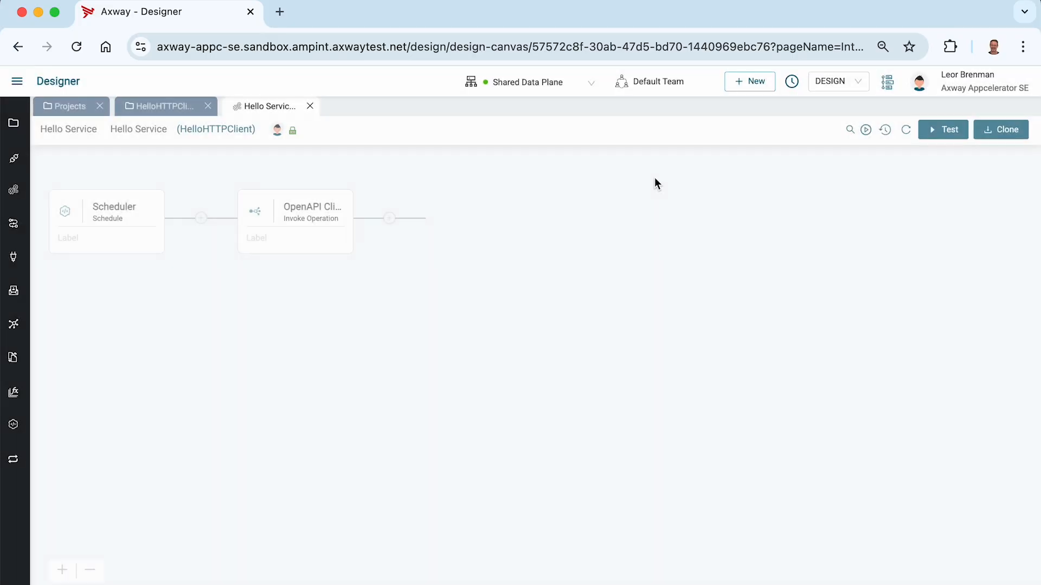
# Add a System Service step labelled 'Get Dogs' after the OpenAPI Client step.
pyautogui.click(391, 218)
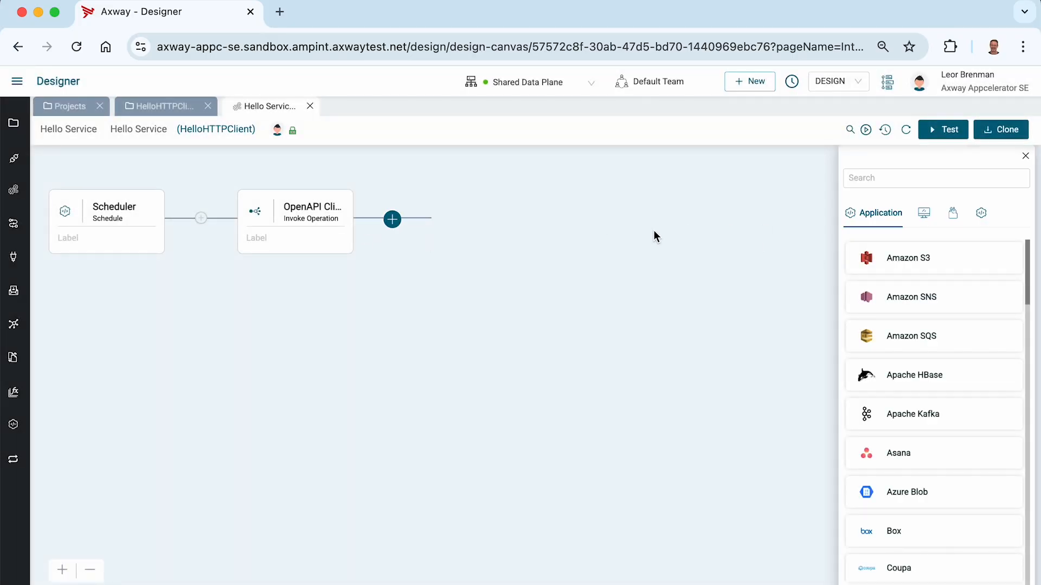
pyautogui.click(897, 172)
pyautogui.write('serv')
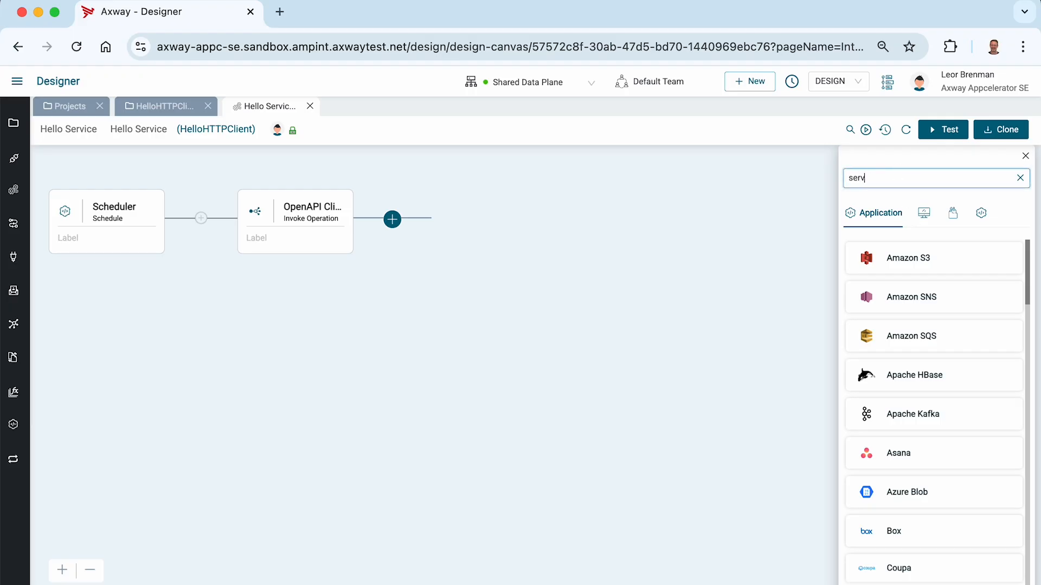
pyautogui.click(924, 213)
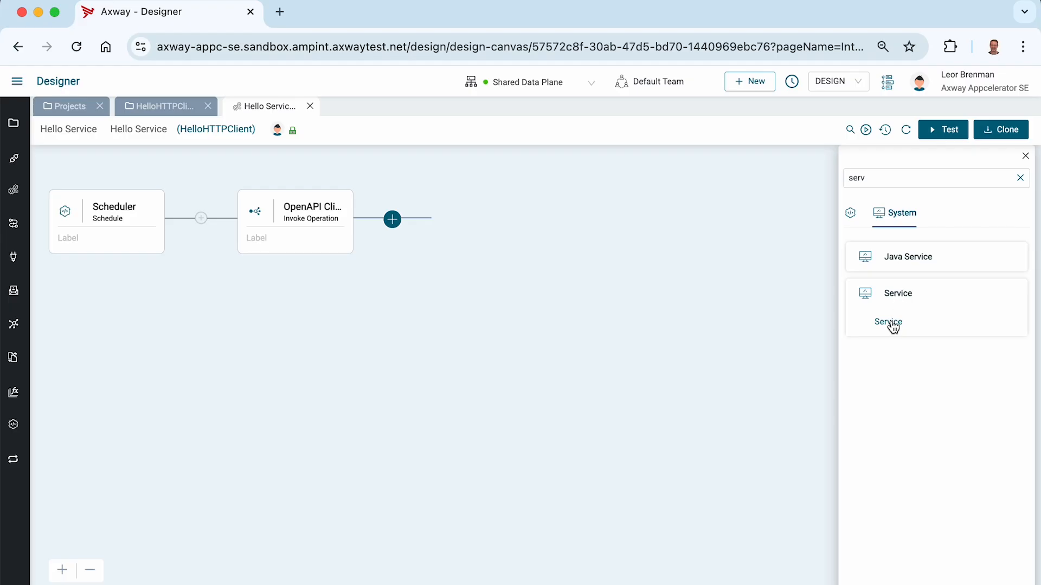
pyautogui.click(891, 321)
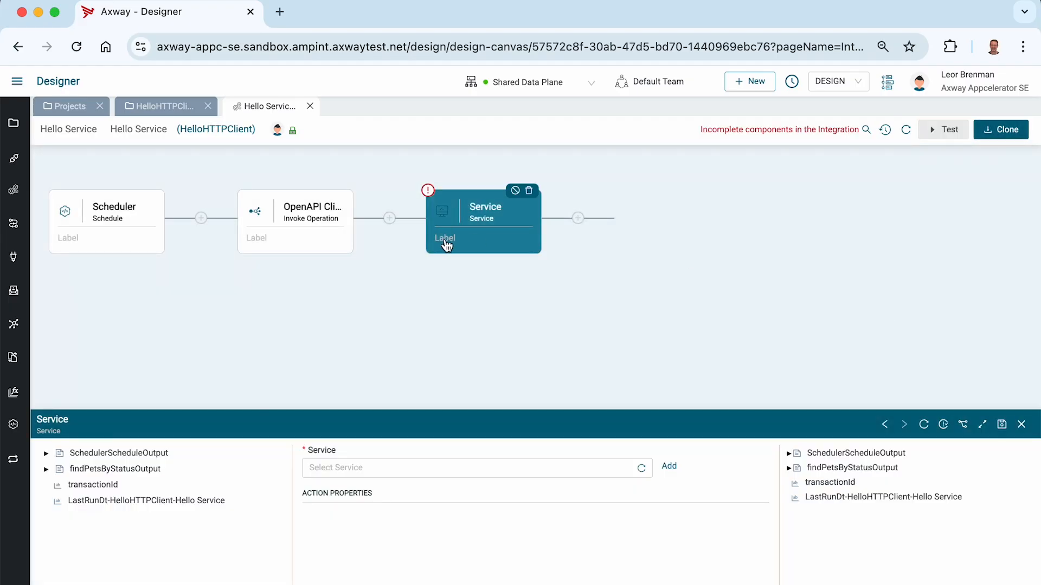
pyautogui.click(445, 239)
pyautogui.write('Get Dogs')
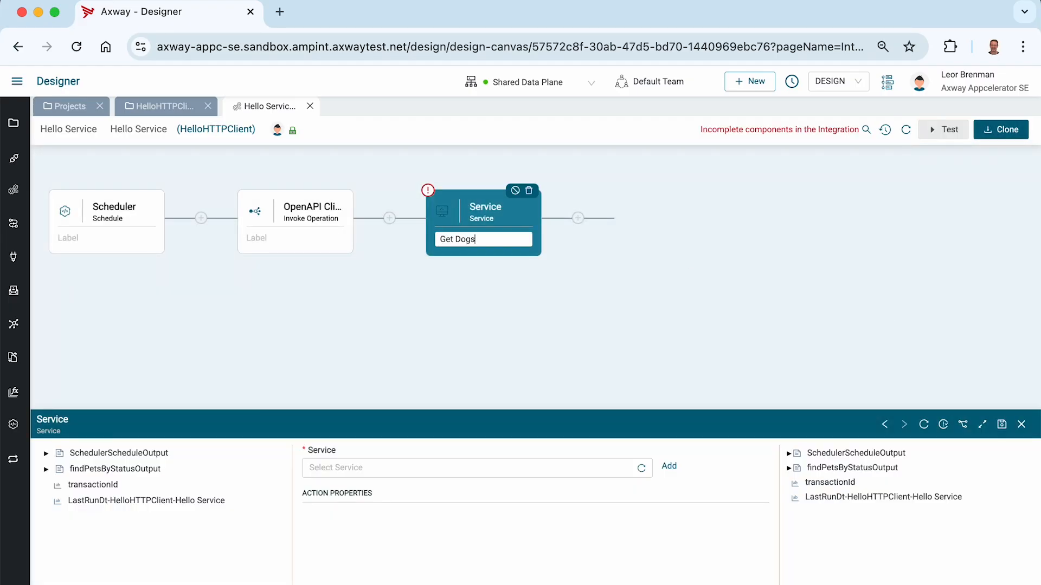
pyautogui.click(500, 323)
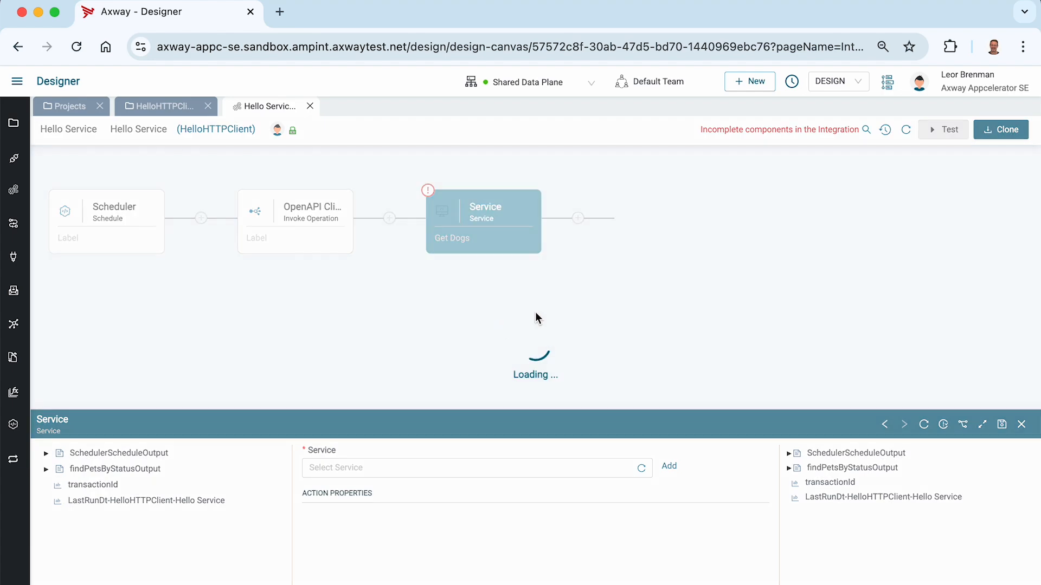
pyautogui.click(981, 425)
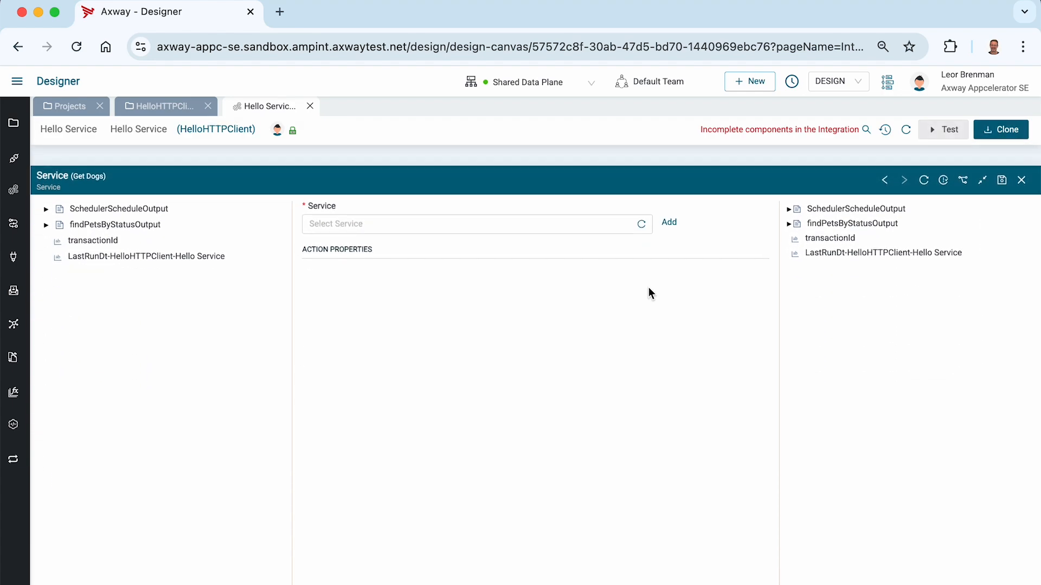
# Create the service FilterPetsByGategoryName, using its name as the description too.
pyautogui.click(669, 202)
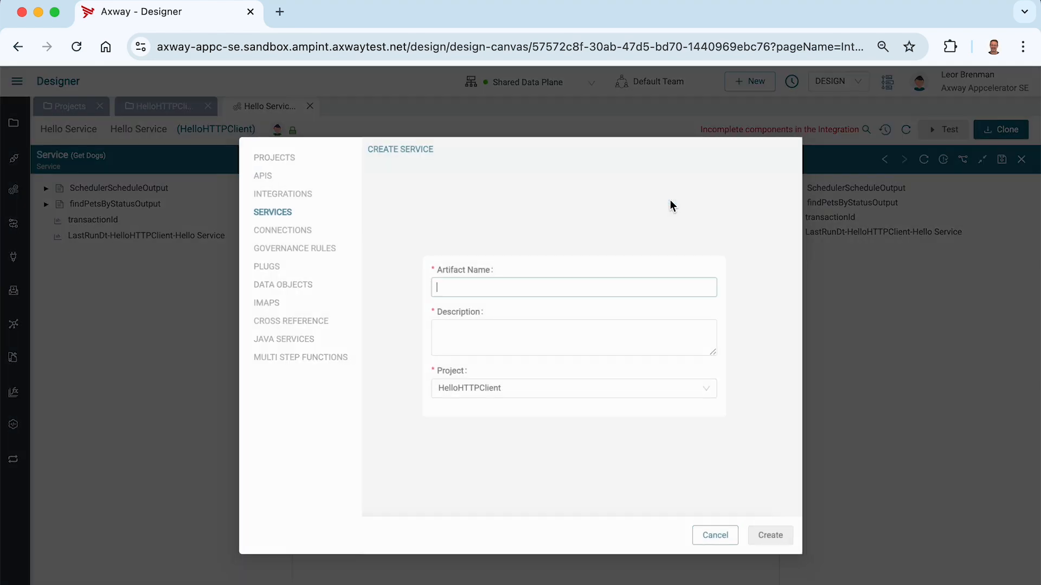
pyautogui.click(477, 285)
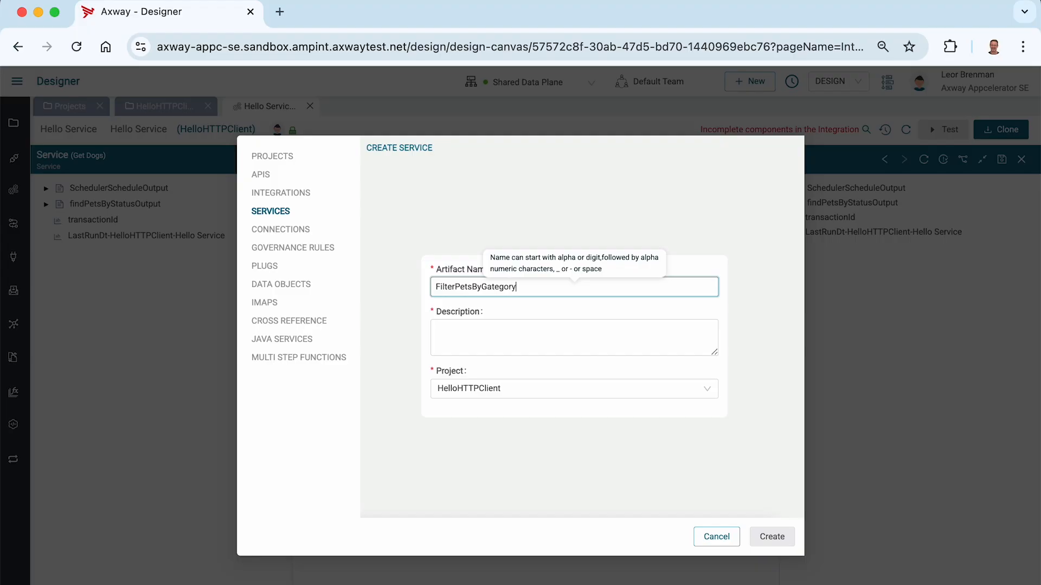
pyautogui.write('FilterPetsByGategoryName')
pyautogui.hotkey('ctrl', 'a')
pyautogui.hotkey('ctrl', 'c')
pyautogui.press('Tab')
pyautogui.hotkey('ctrl', 'v')
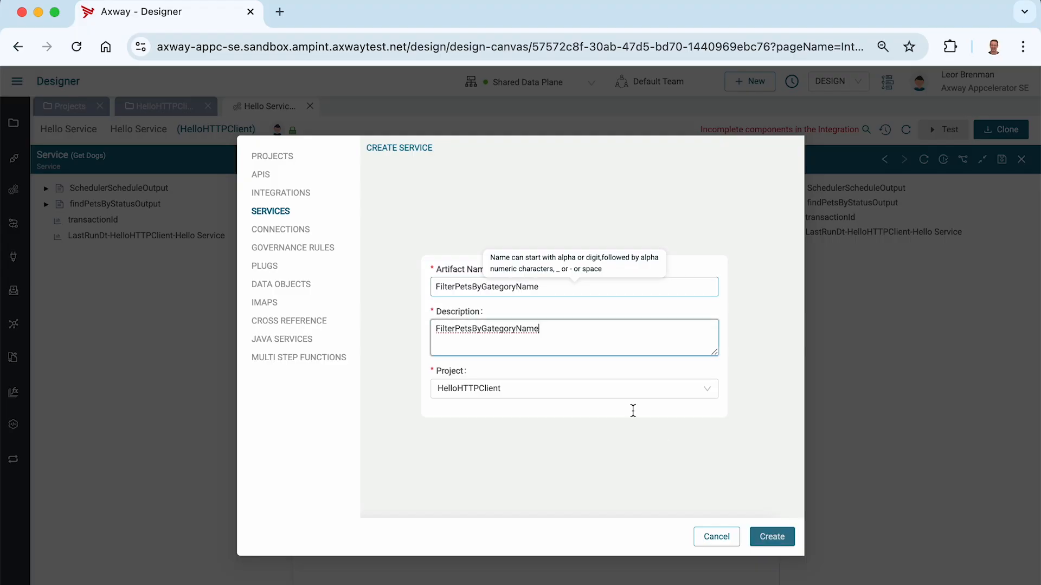
pyautogui.click(764, 539)
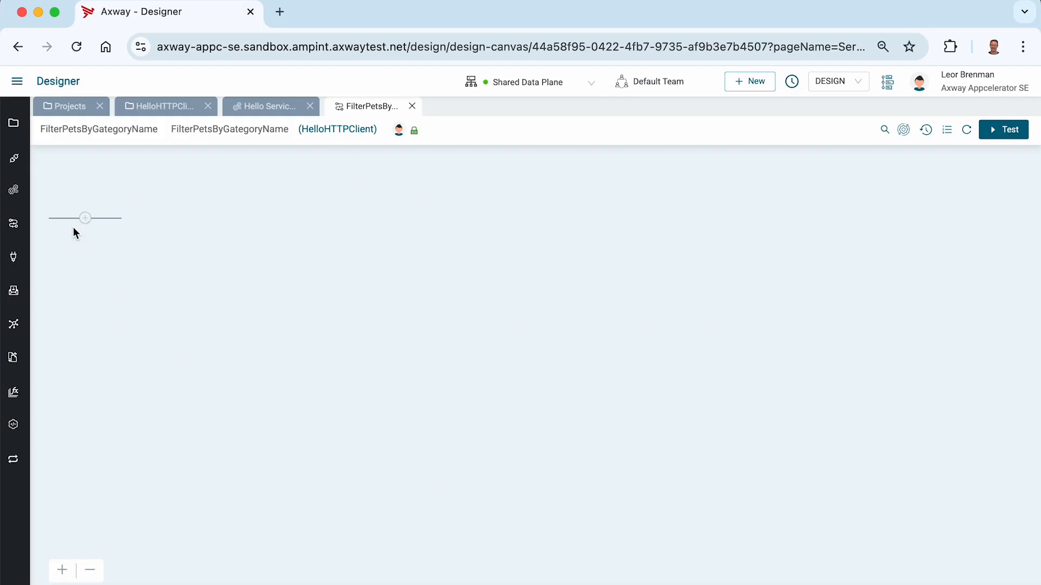
# Add a String variable named CategoryName to the FilterPetsByGategoryName service input.
pyautogui.click(904, 131)
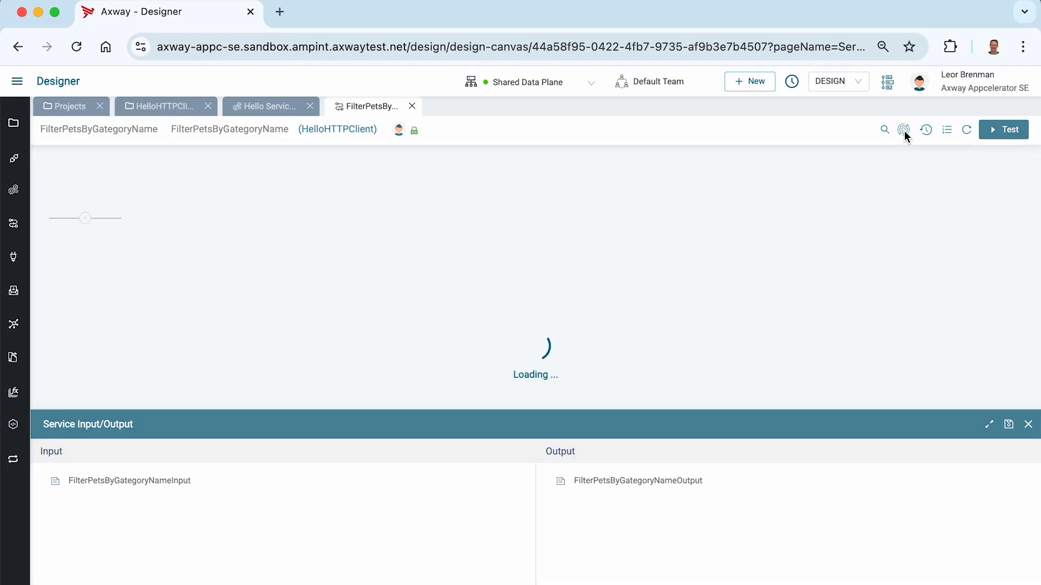
pyautogui.click(996, 428)
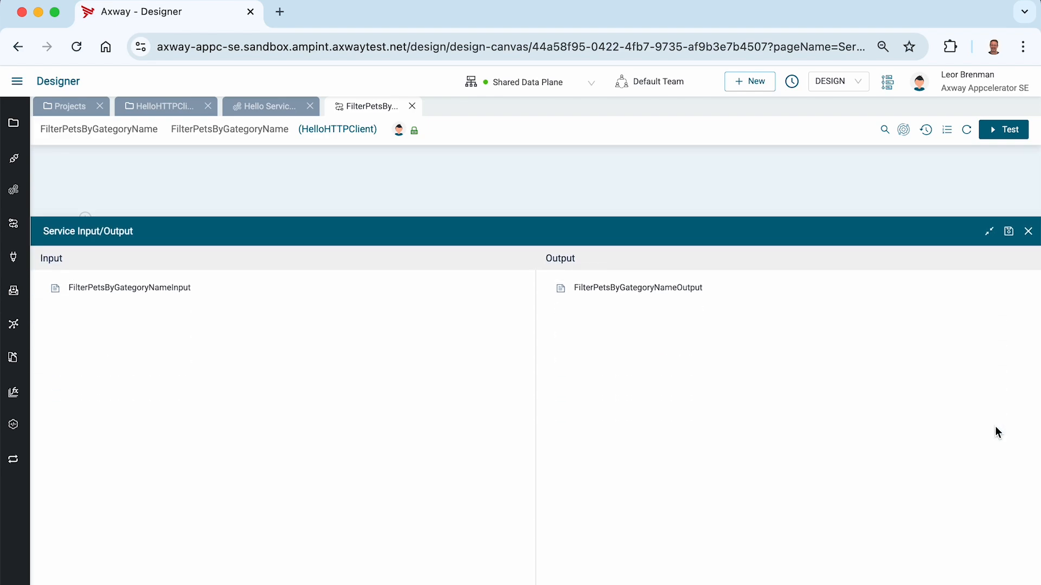
pyautogui.rightClick(139, 223)
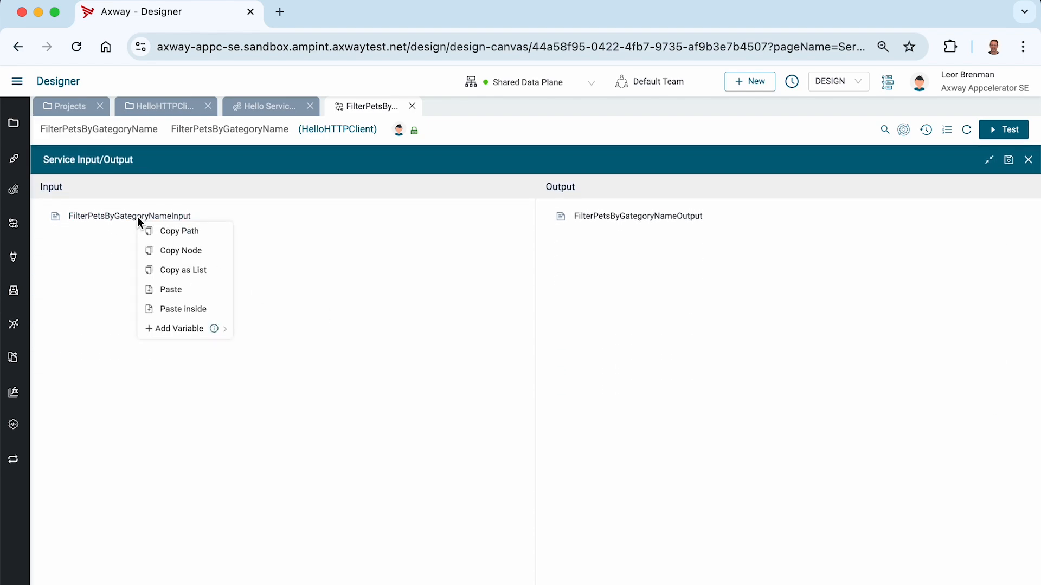
pyautogui.moveTo(172, 329)
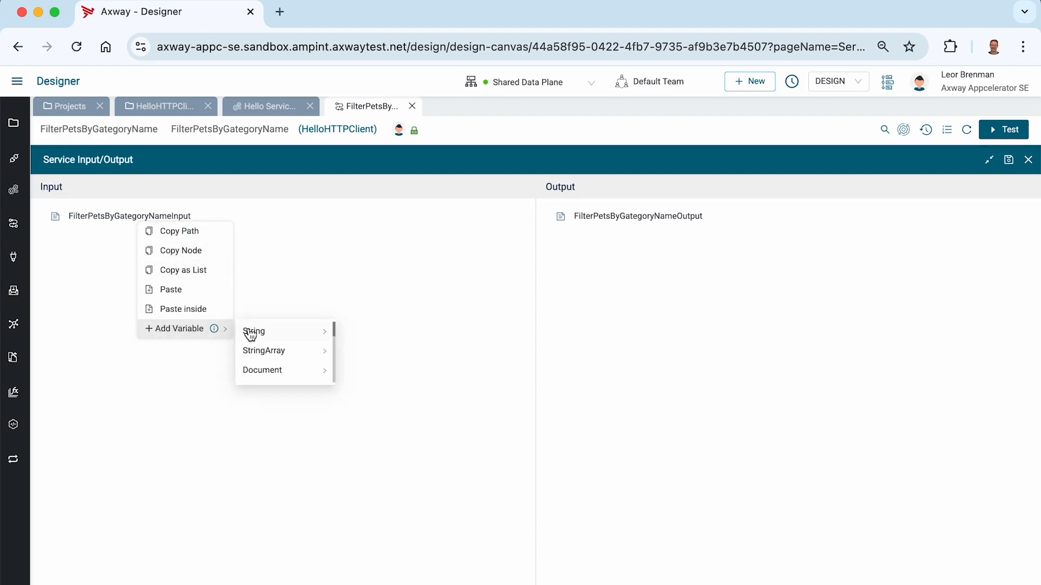
pyautogui.moveTo(252, 332)
pyautogui.click(362, 334)
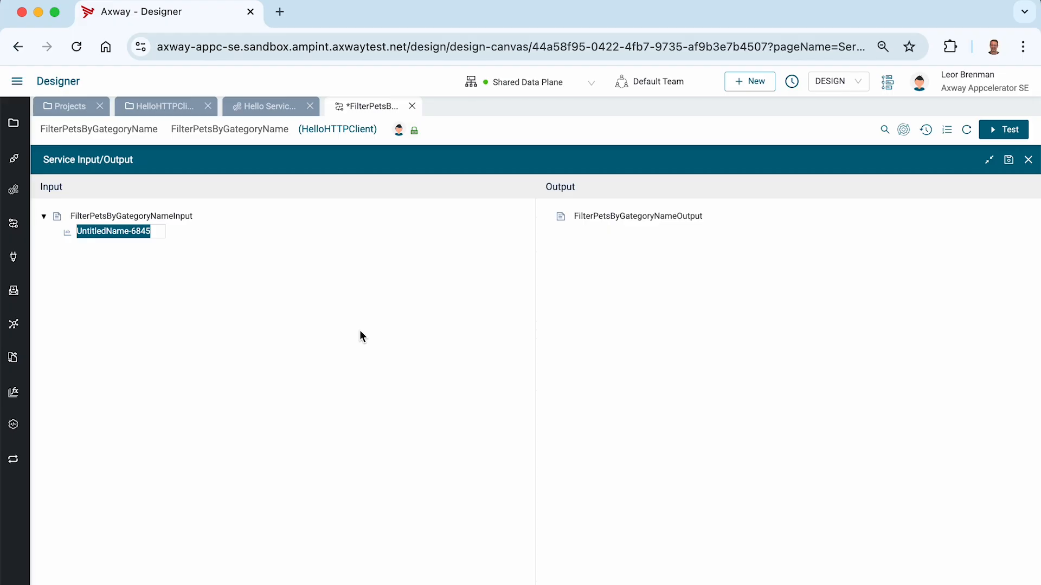
pyautogui.write('CategoryName')
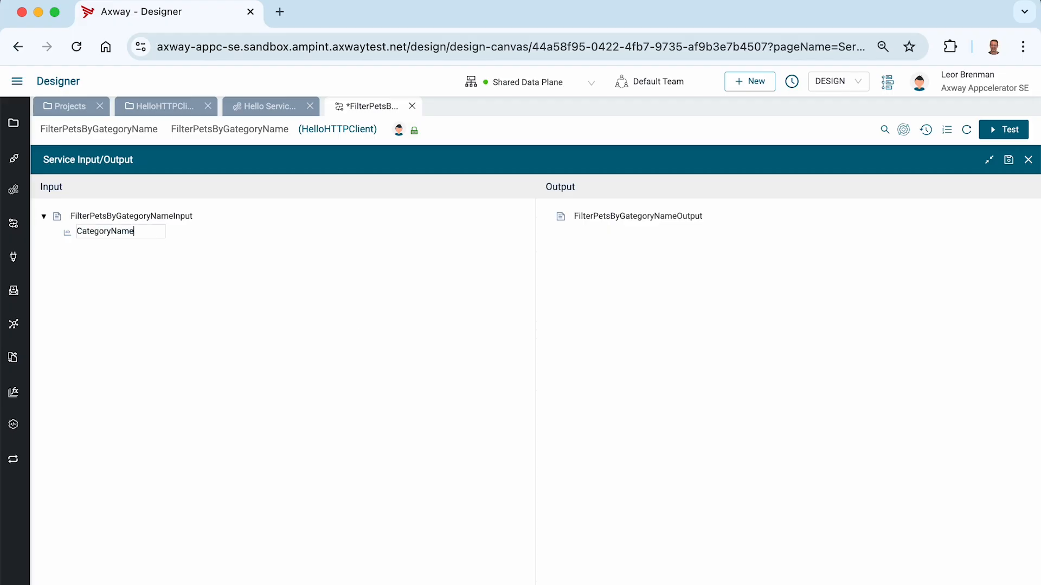
pyautogui.click(215, 363)
# Copy the findPetsByStatusOutput response node's structure in Hello Service.
pyautogui.click(267, 107)
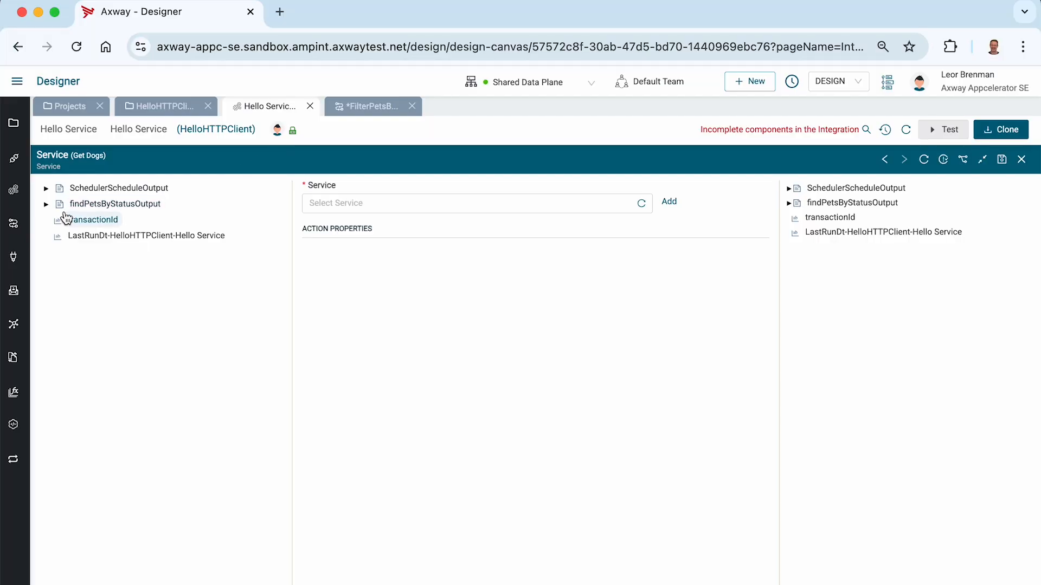
pyautogui.click(46, 205)
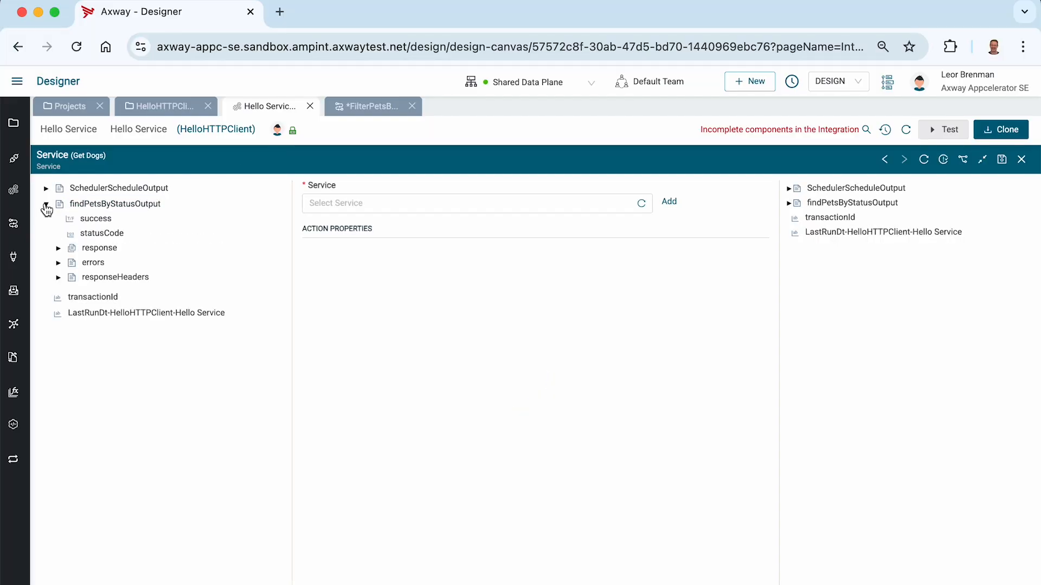
pyautogui.click(58, 248)
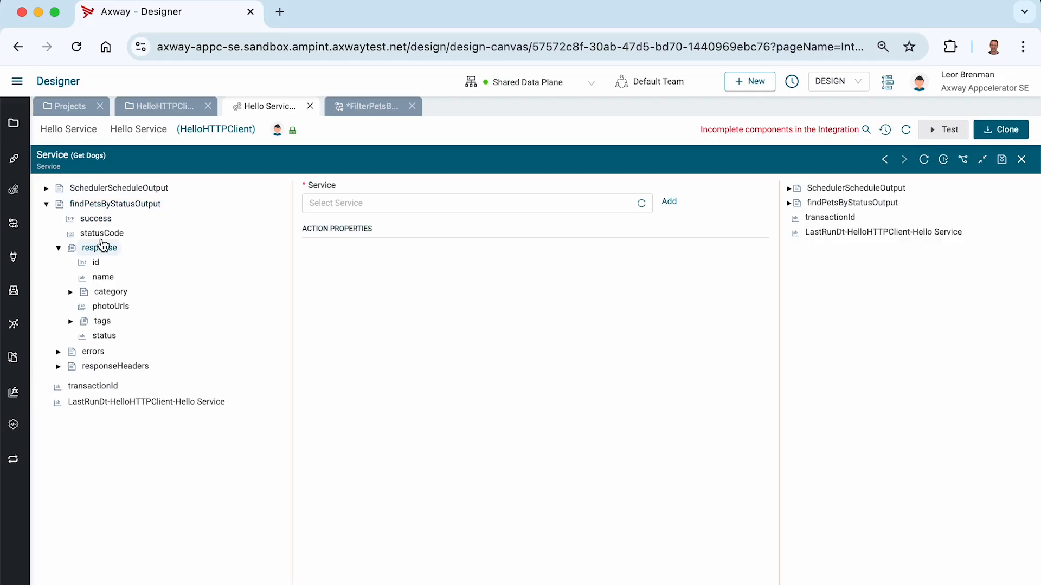
pyautogui.rightClick(98, 250)
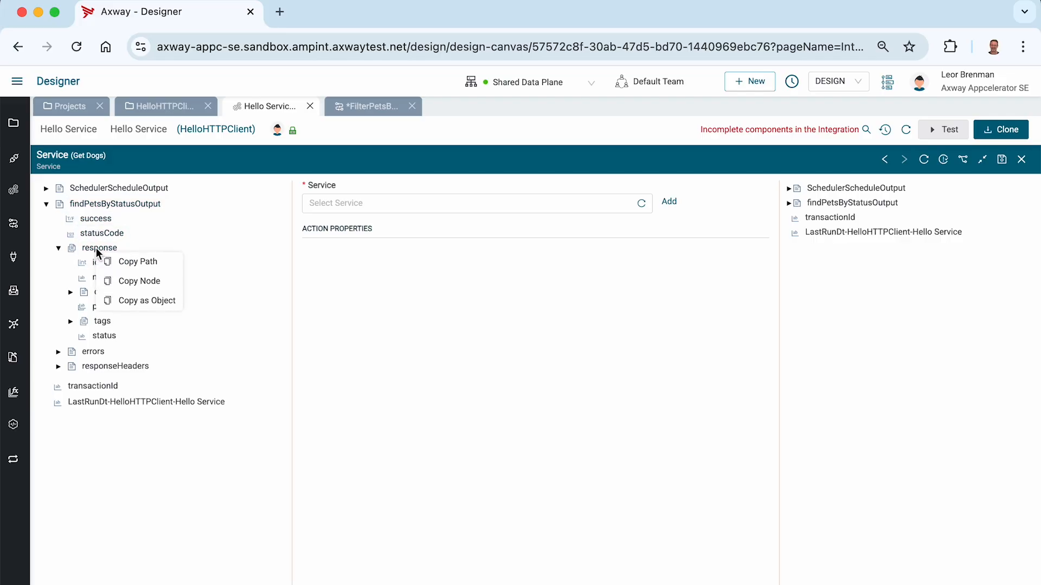
pyautogui.click(131, 281)
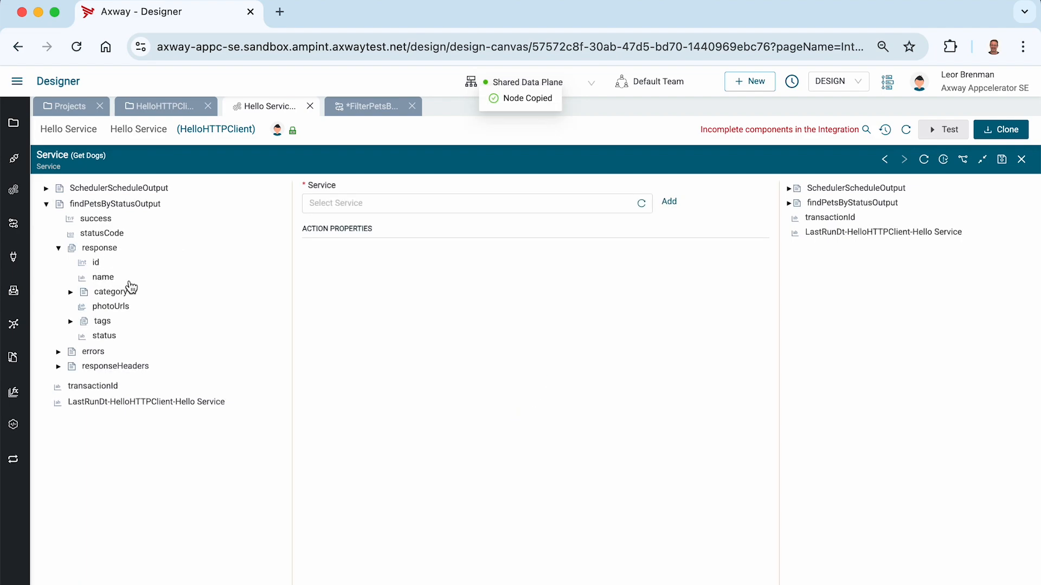
# Paste the response structure into the filter service's input as Pets.
pyautogui.click(380, 111)
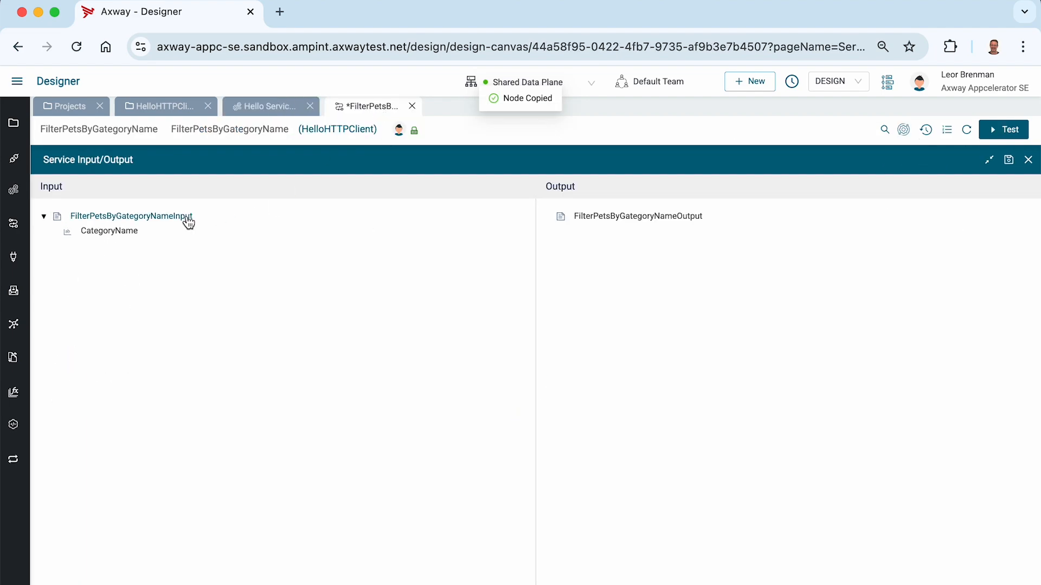
pyautogui.rightClick(123, 239)
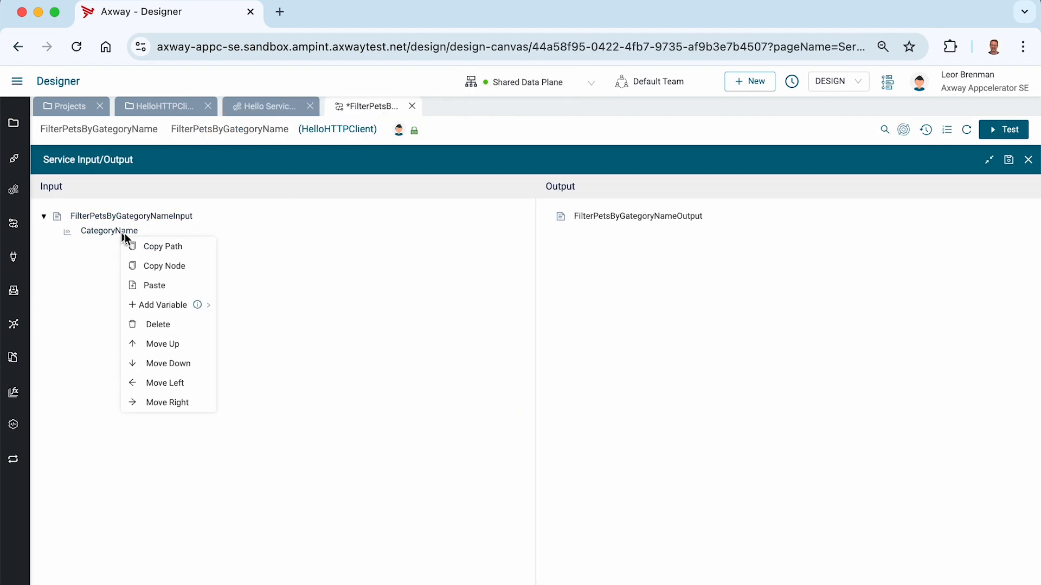
pyautogui.click(144, 282)
pyautogui.write('P')
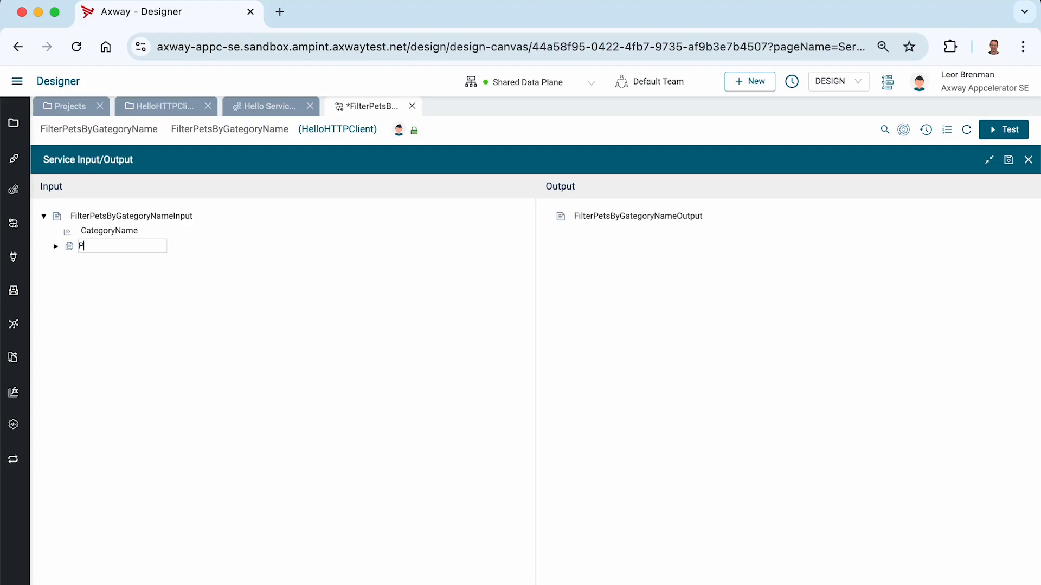
pyautogui.write('ets')
pyautogui.press('Return')
pyautogui.click(55, 246)
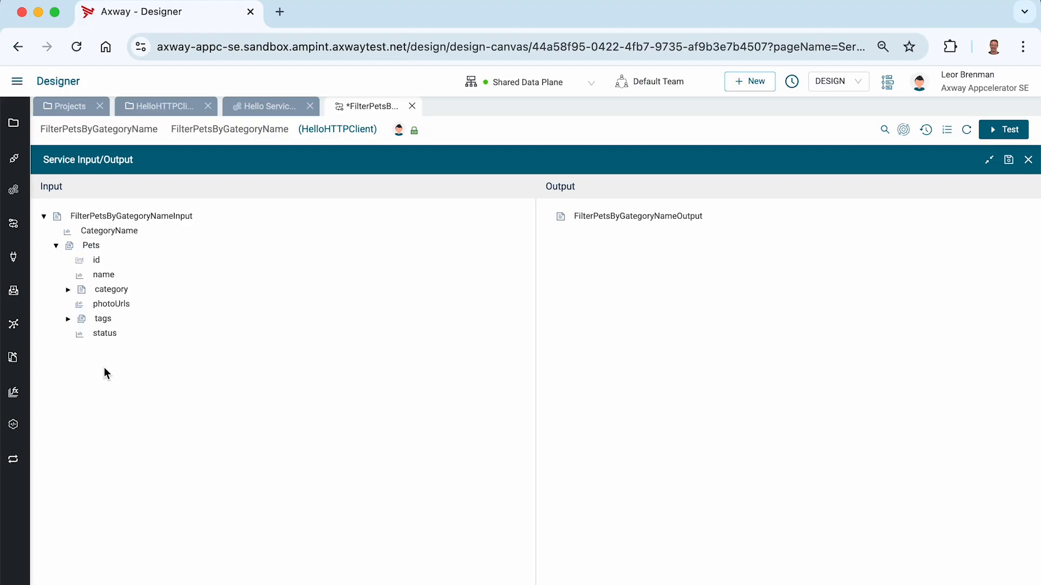
# Paste the response structure into the service output as FilteredPets and save the definitions.
pyautogui.rightClick(595, 223)
pyautogui.click(626, 289)
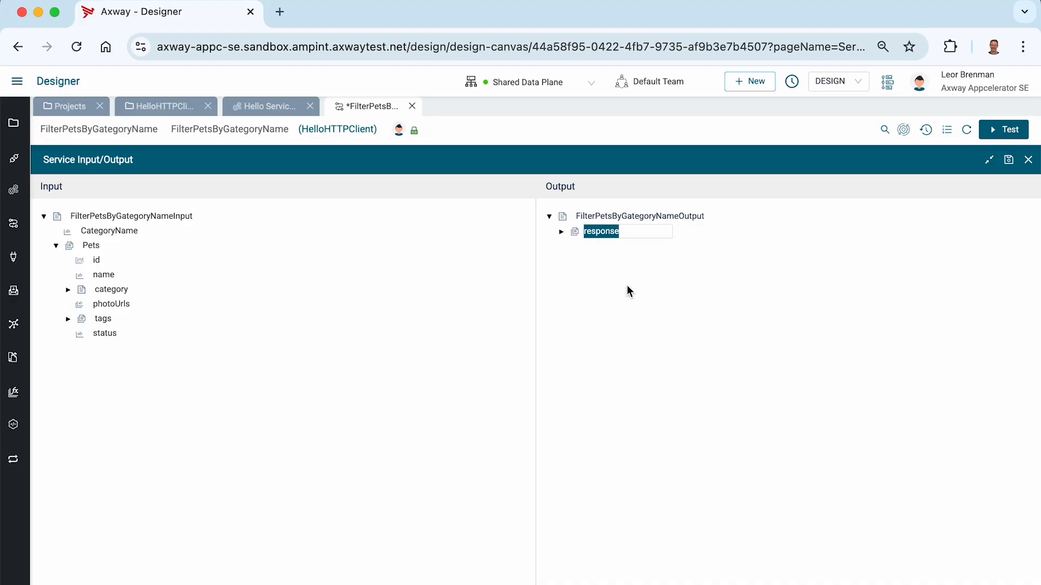
pyautogui.write('Filt')
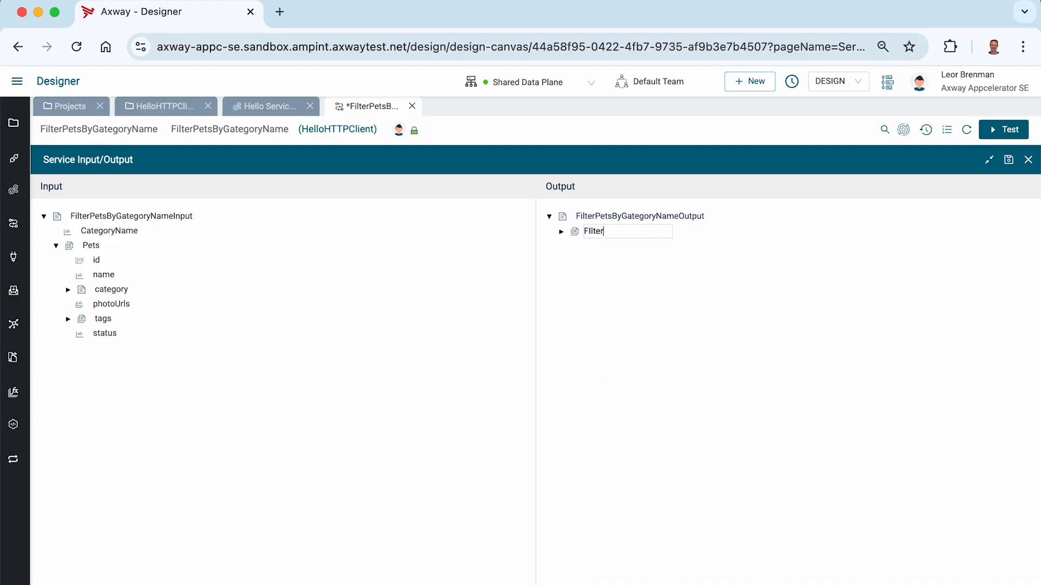
pyautogui.press('Return')
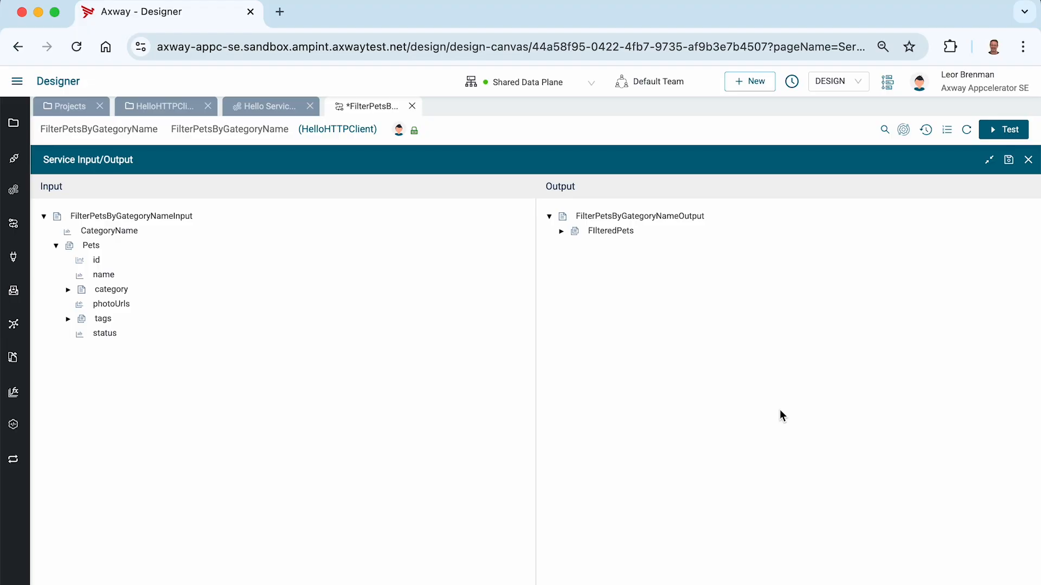
pyautogui.click(1008, 160)
# Add a Map step as the first step of the service flow.
pyautogui.click(1028, 159)
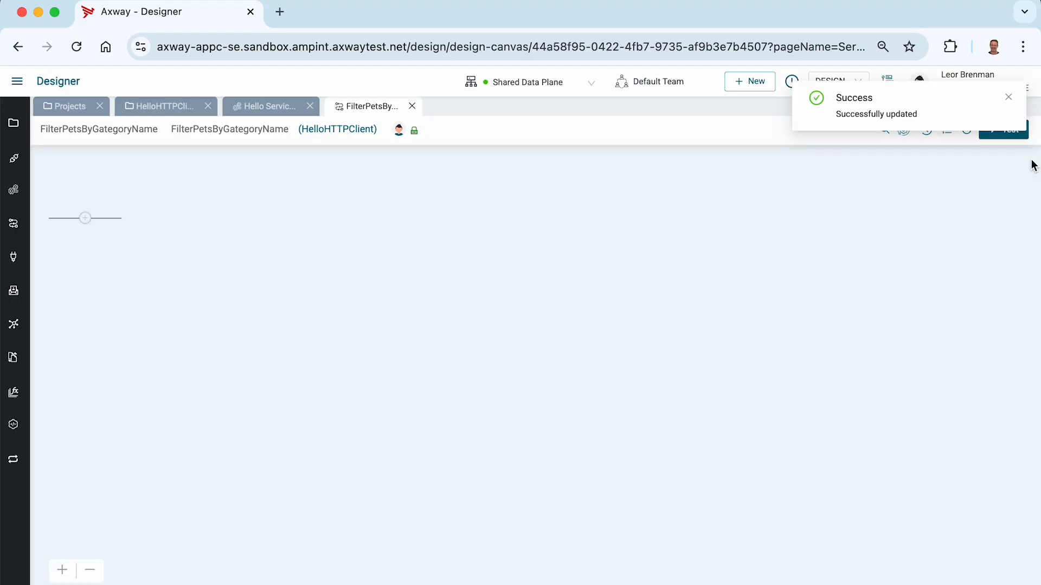
pyautogui.click(87, 221)
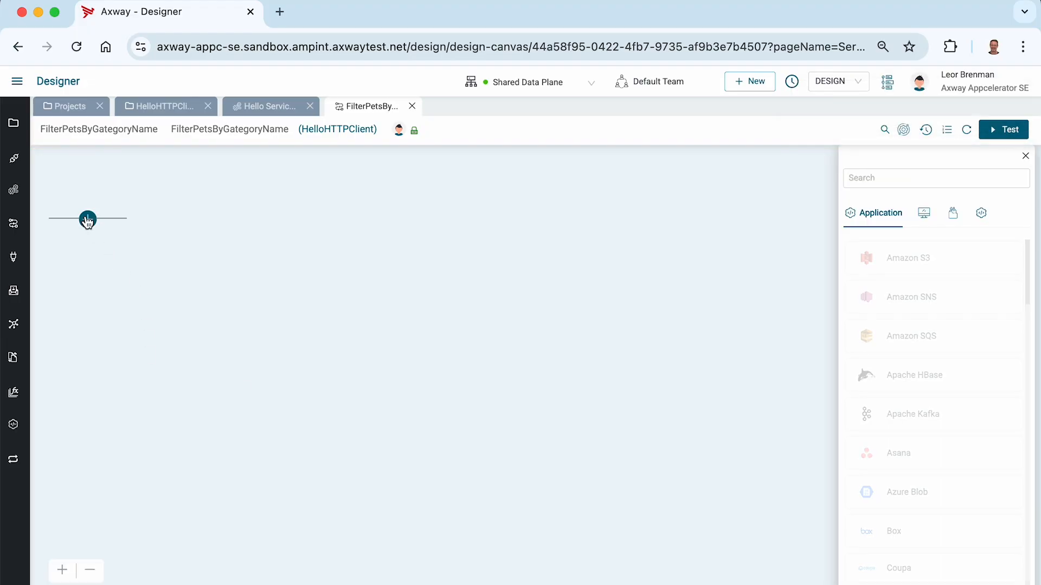
pyautogui.click(852, 178)
pyautogui.write('map')
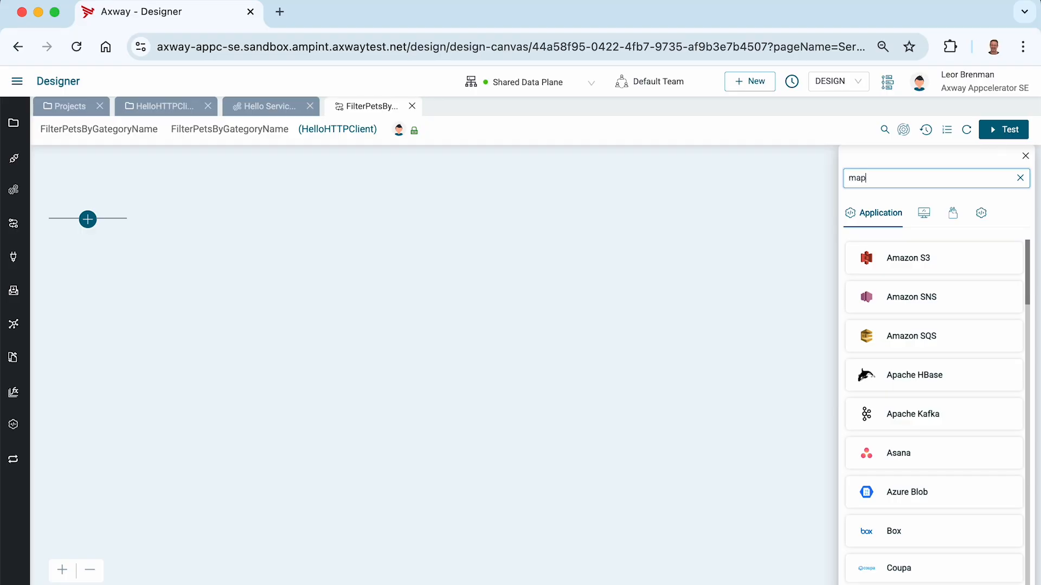
pyautogui.moveTo(899, 300); pyautogui.dragTo(885, 324)
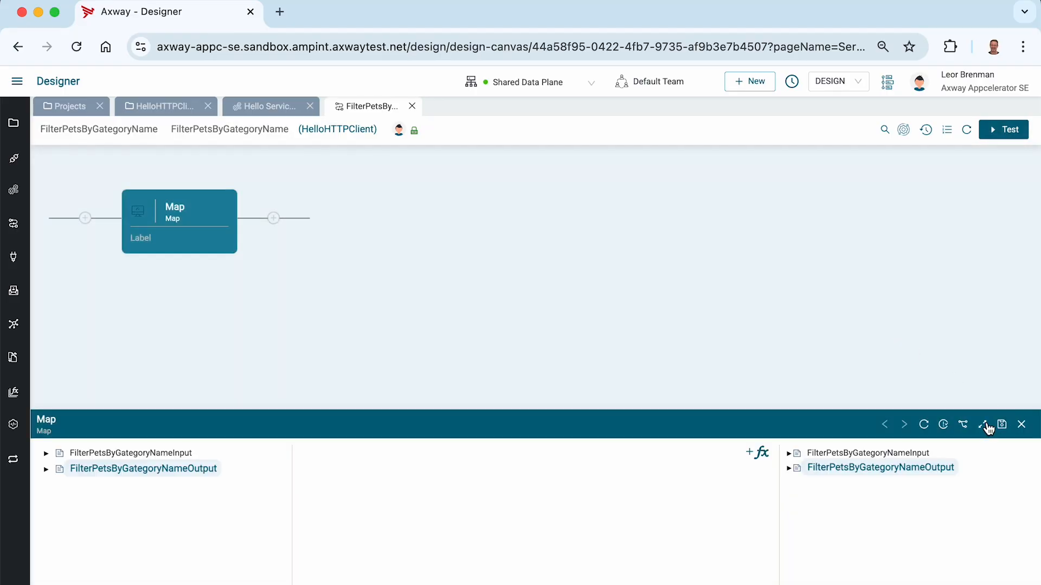
pyautogui.click(982, 425)
# Add a Filter function mapping Pets to docList and filteredList to FIlteredPets.
pyautogui.click(749, 190)
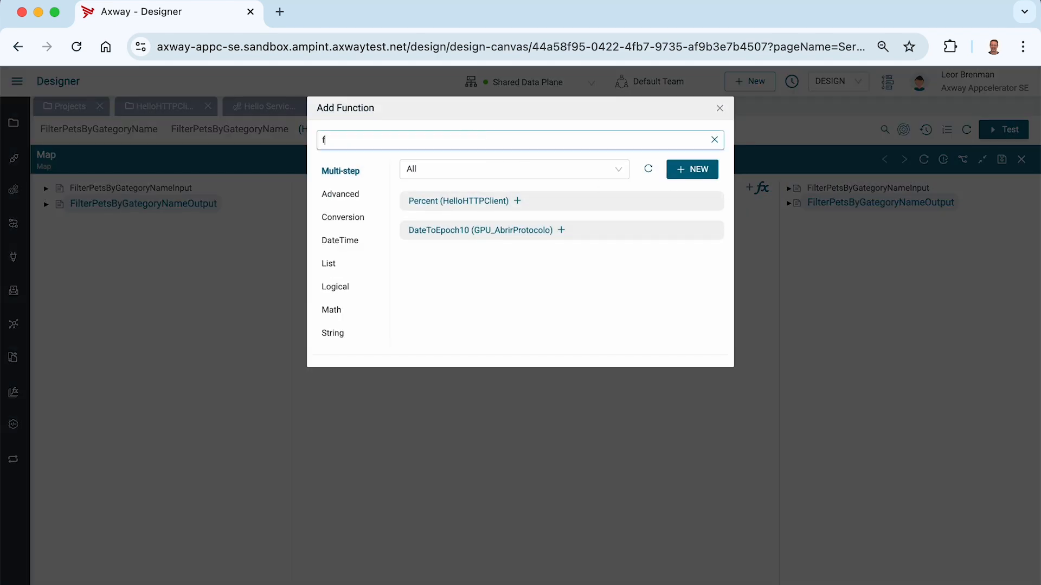
pyautogui.press('BackSpace')
pyautogui.press('BackSpace')
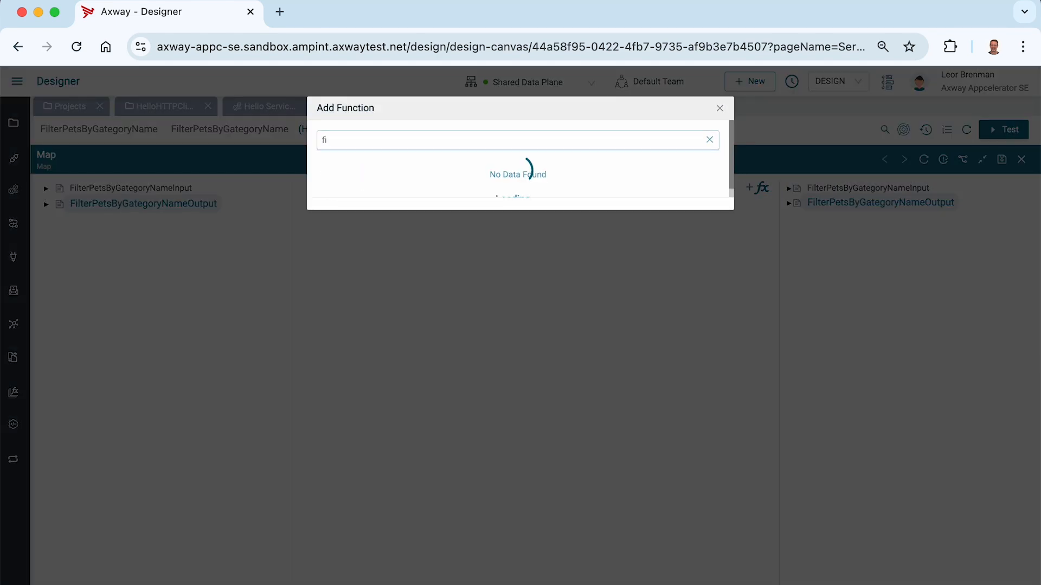
pyautogui.write('lter')
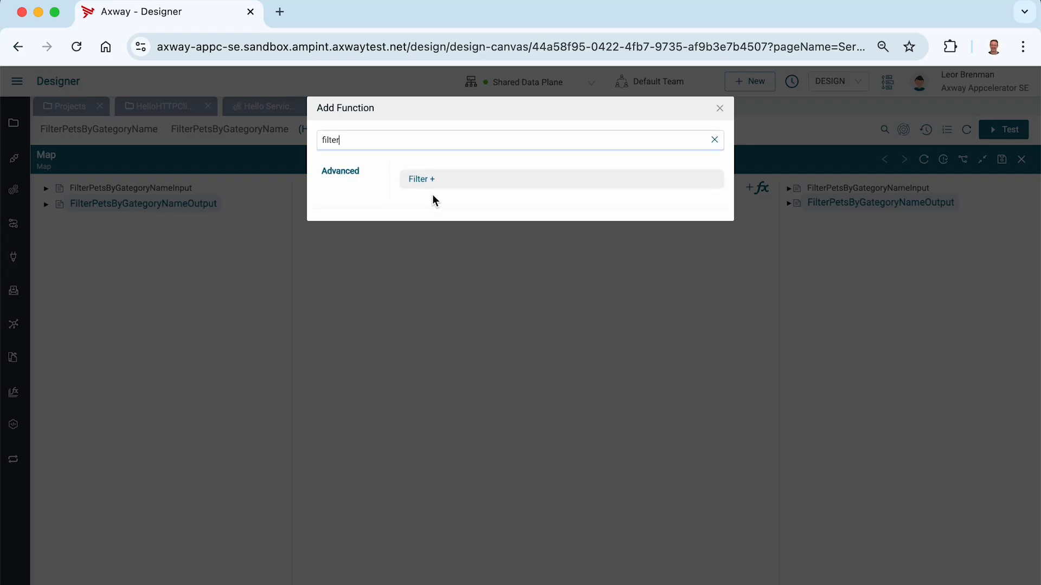
pyautogui.click(422, 180)
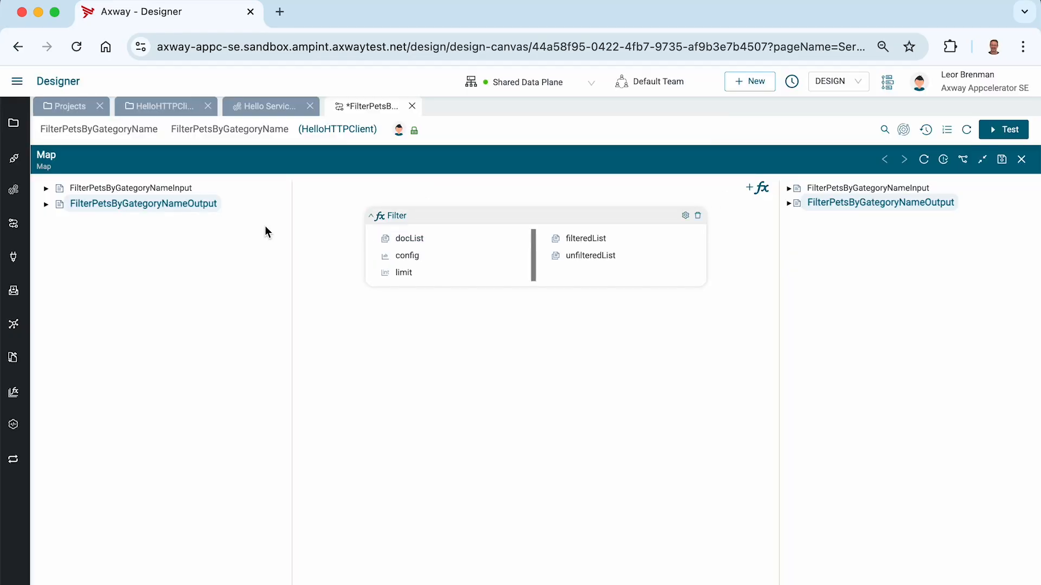
pyautogui.click(47, 189)
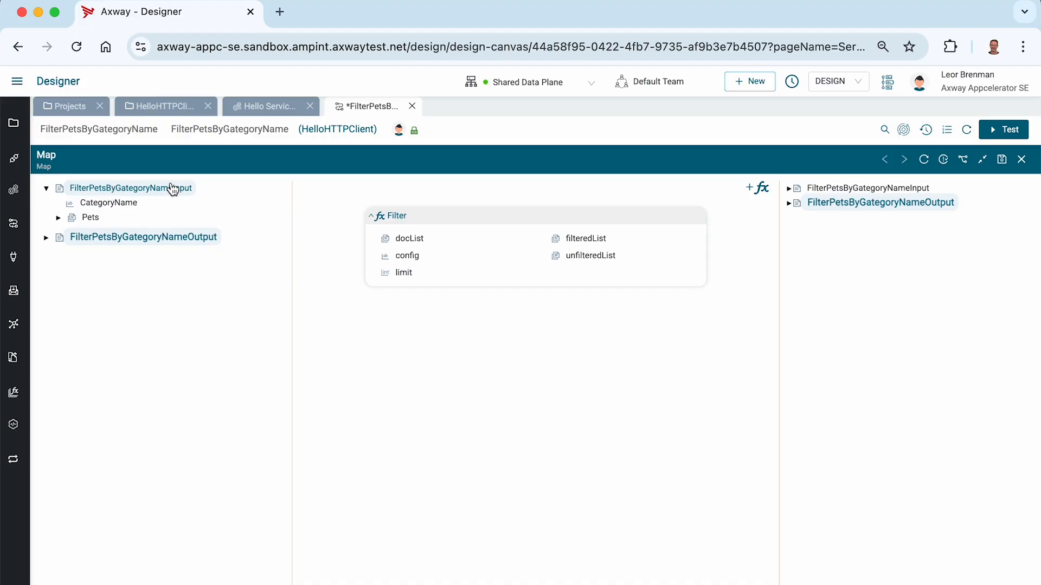
pyautogui.moveTo(91, 218); pyautogui.dragTo(411, 242)
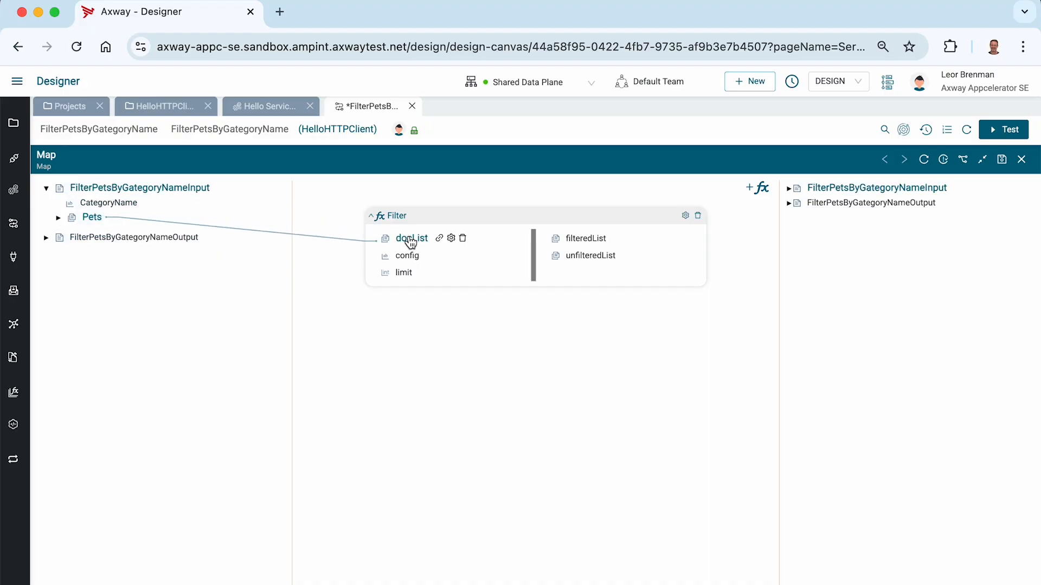
pyautogui.click(789, 204)
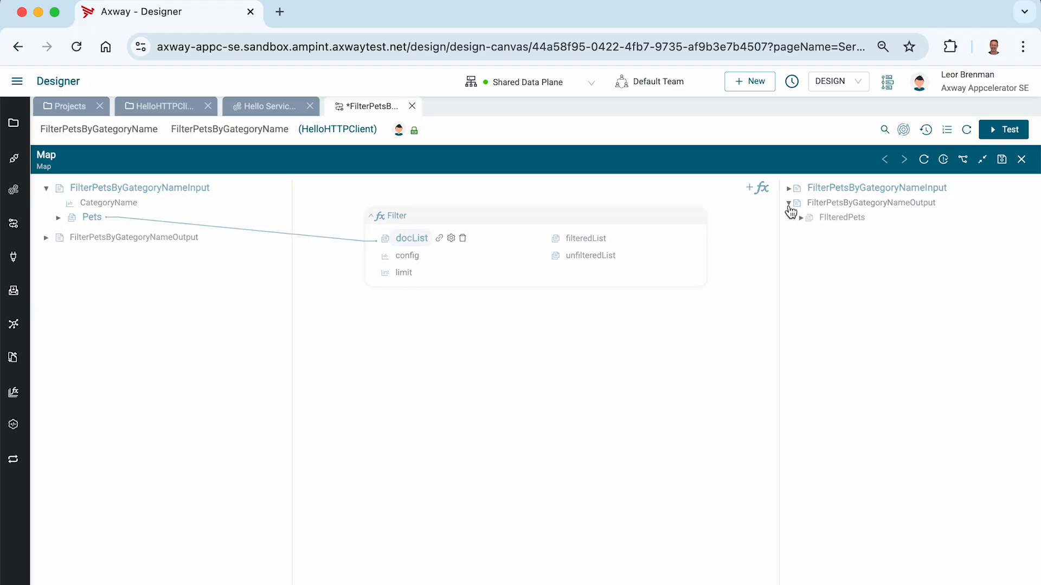
pyautogui.moveTo(588, 243); pyautogui.dragTo(844, 226)
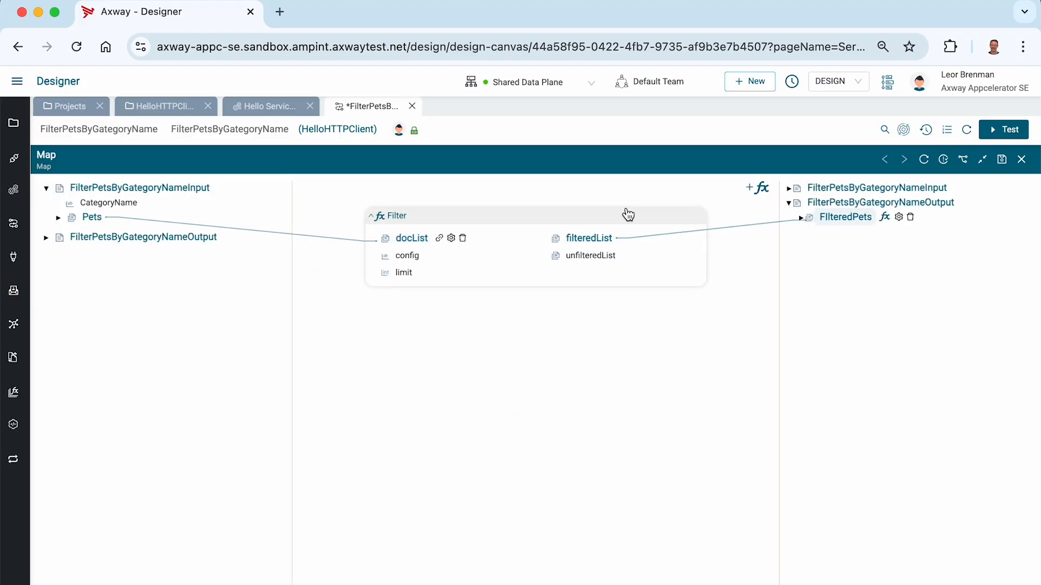
# Add a Filter condition with Pets/category/name as the left operand.
pyautogui.rightClick(409, 260)
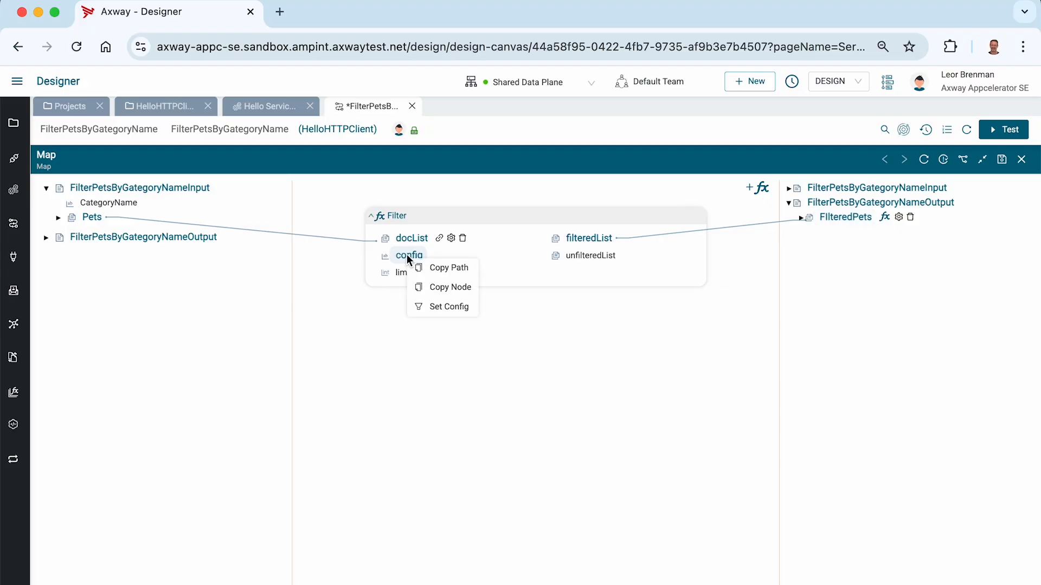
pyautogui.click(443, 305)
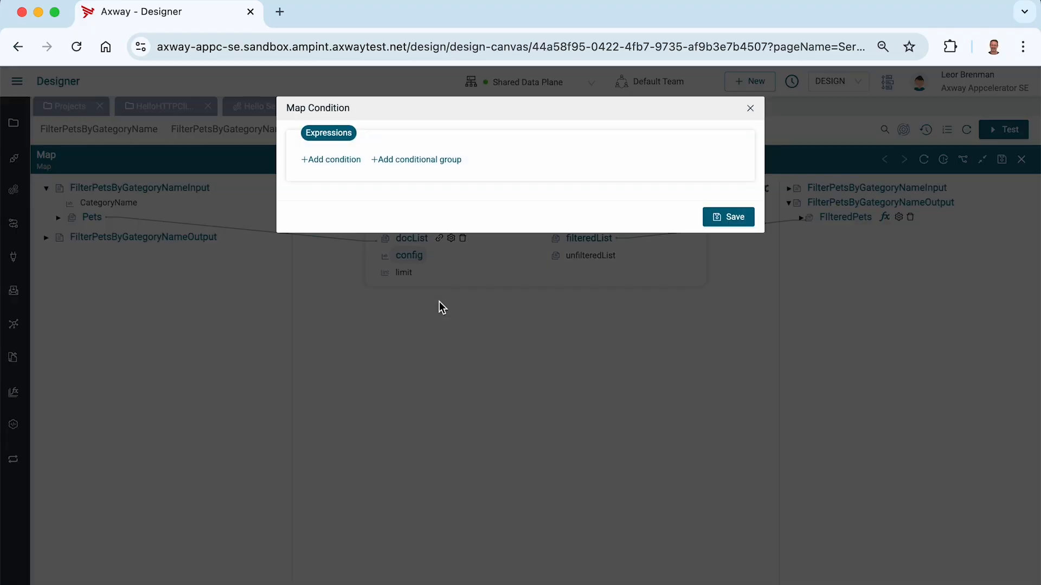
pyautogui.click(345, 162)
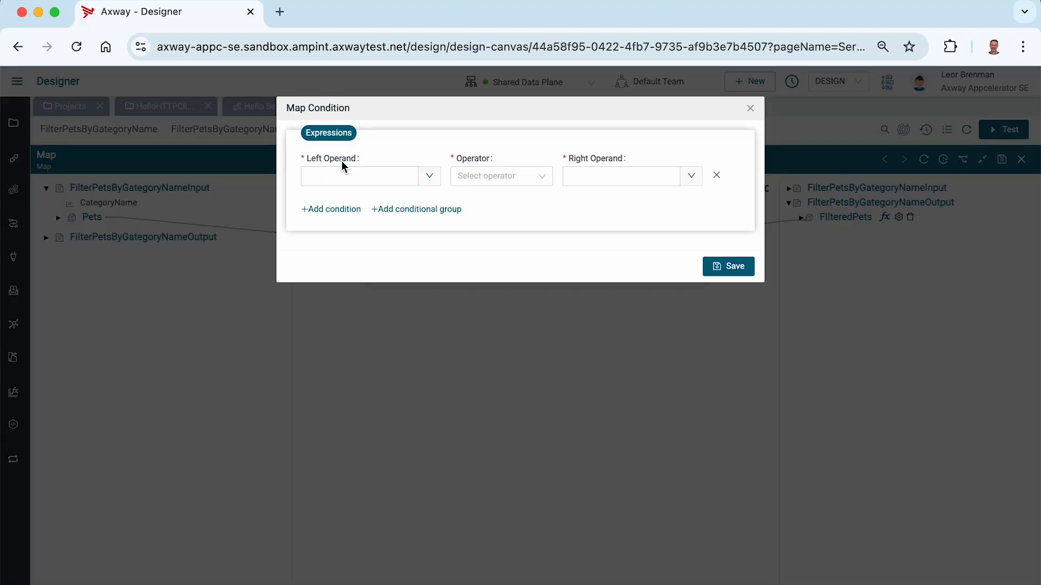
pyautogui.click(430, 178)
pyautogui.click(313, 203)
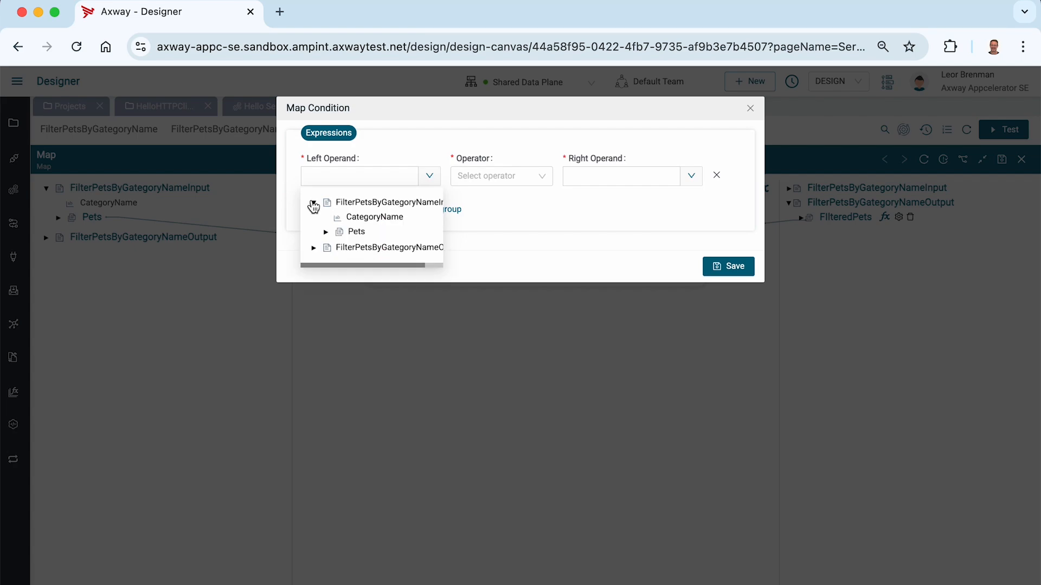
pyautogui.click(325, 233)
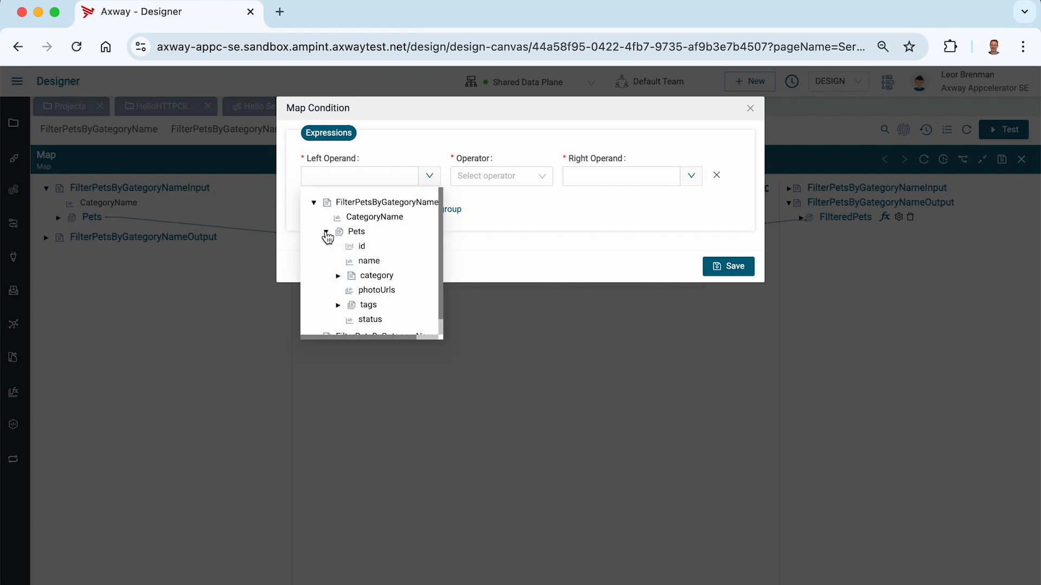
pyautogui.click(337, 275)
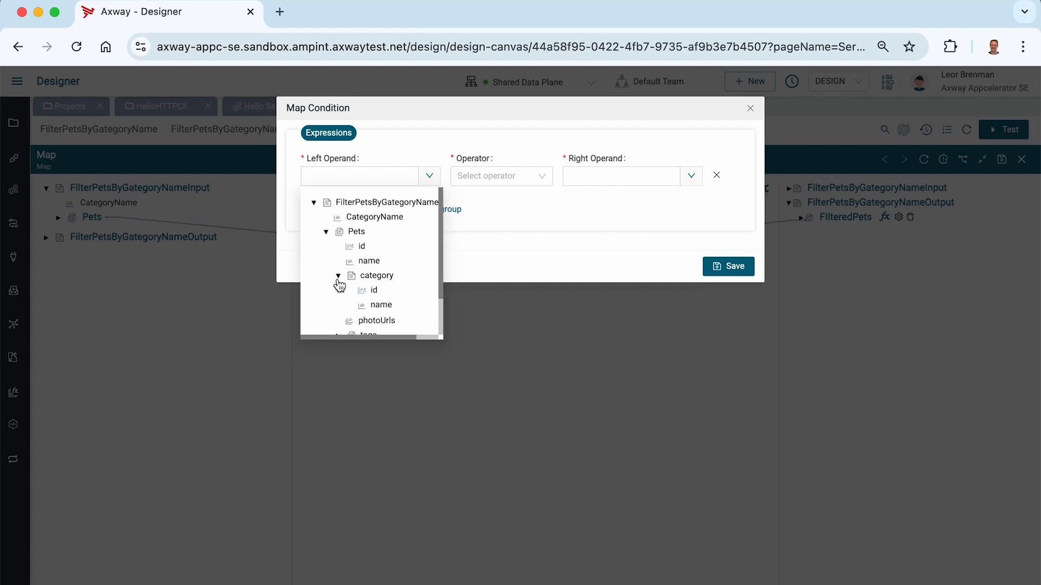
pyautogui.click(381, 305)
# Make the condition equal the input CategoryName, then save the condition and the service.
pyautogui.click(543, 179)
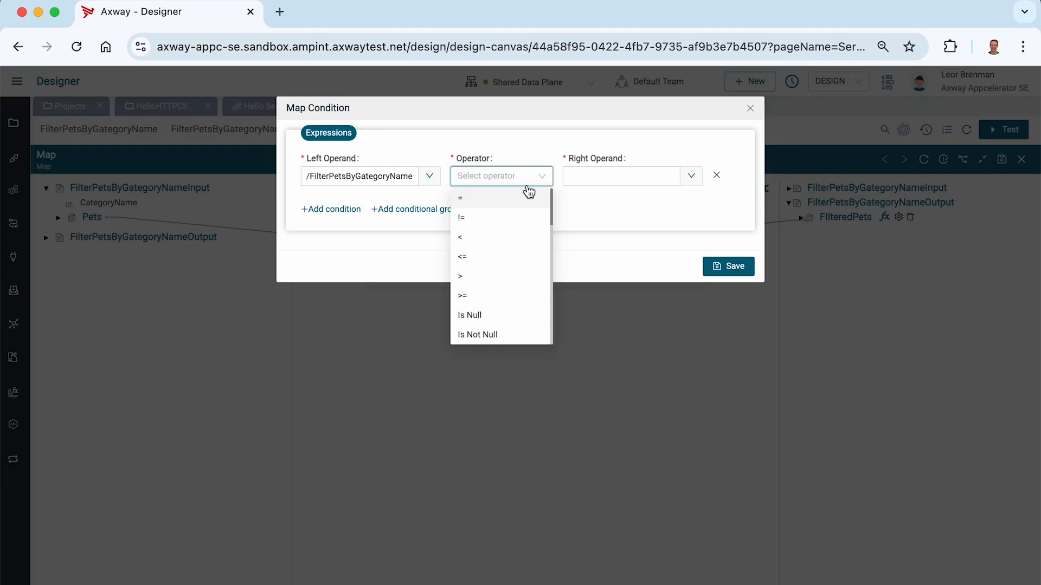
pyautogui.click(525, 198)
pyautogui.click(690, 178)
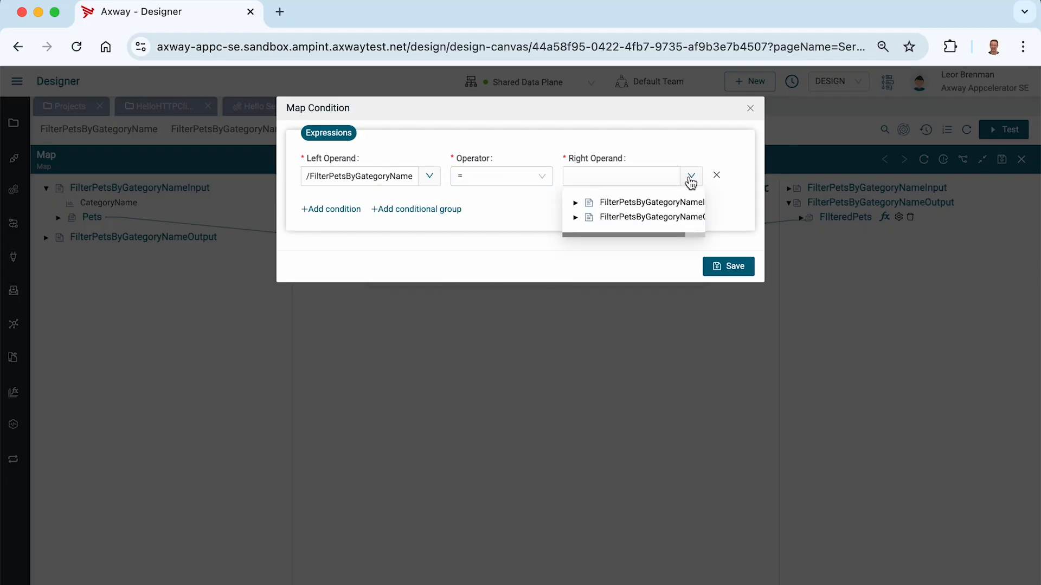
pyautogui.click(576, 202)
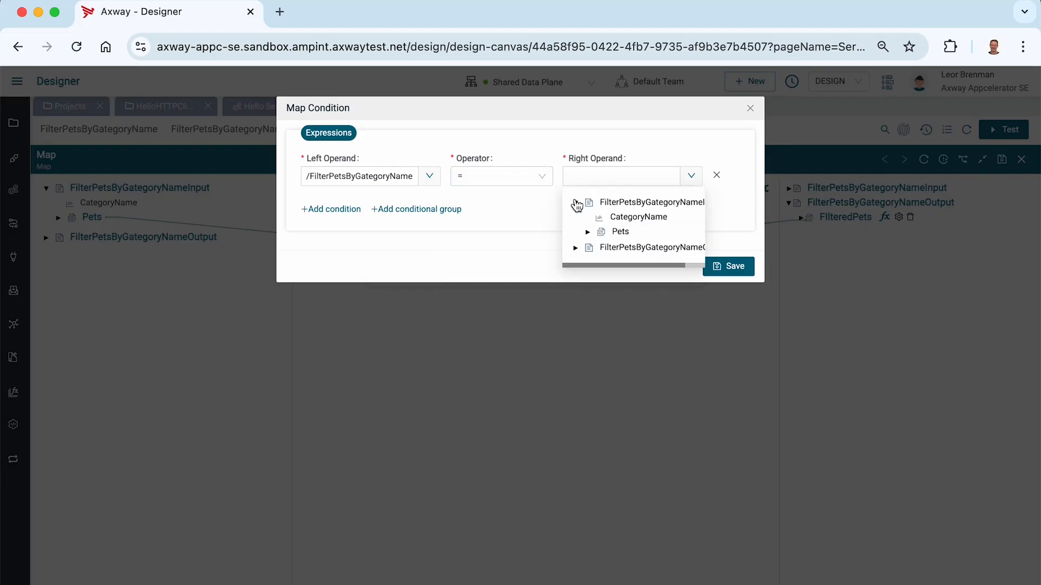
pyautogui.click(624, 217)
pyautogui.click(732, 267)
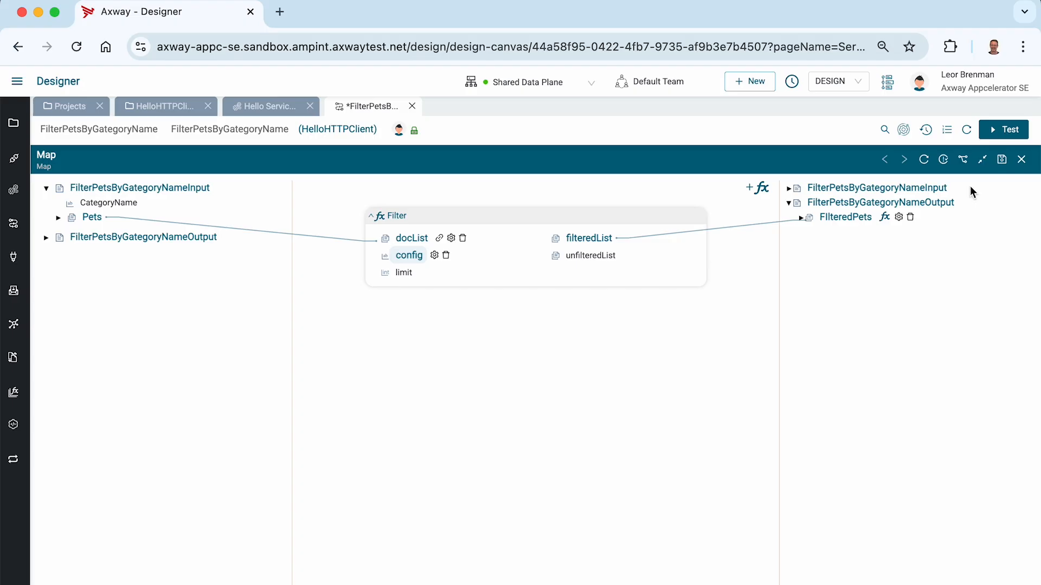
pyautogui.click(1003, 165)
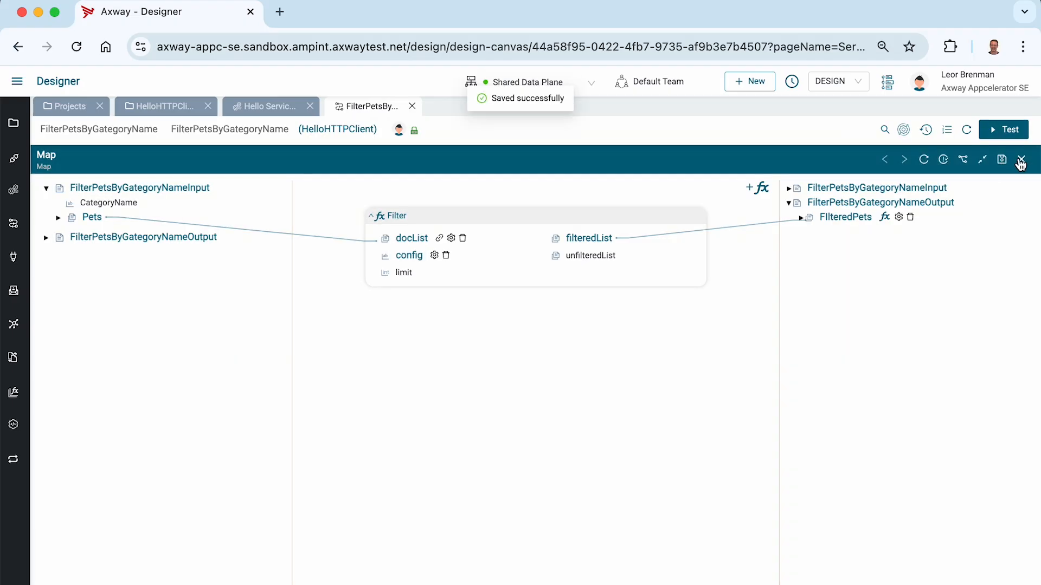
pyautogui.click(1022, 160)
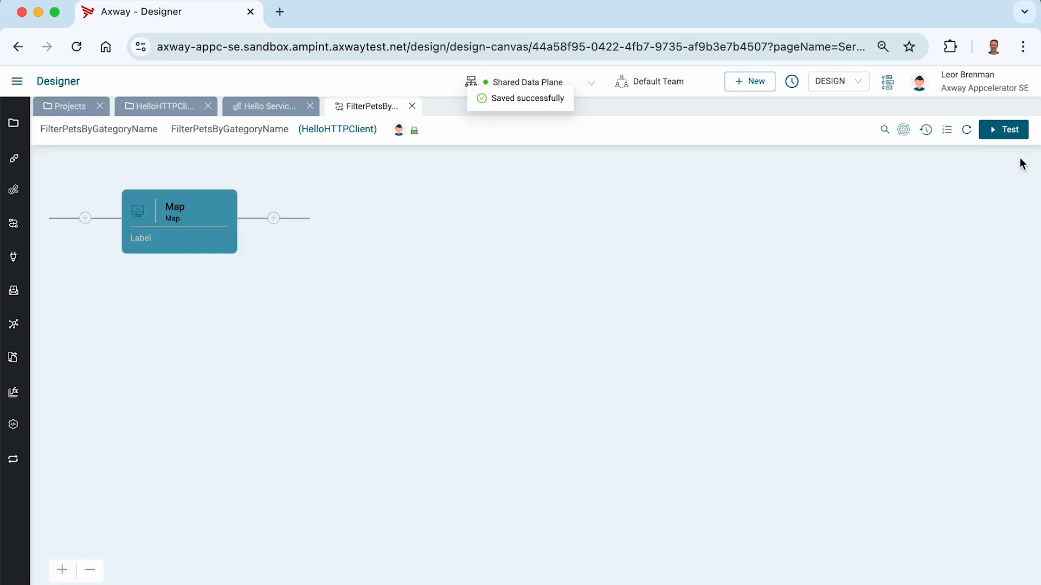
# Point the Get Dogs step at FilterPetsByGategoryName and expand its CategoryName and Pets inputs.
pyautogui.click(412, 106)
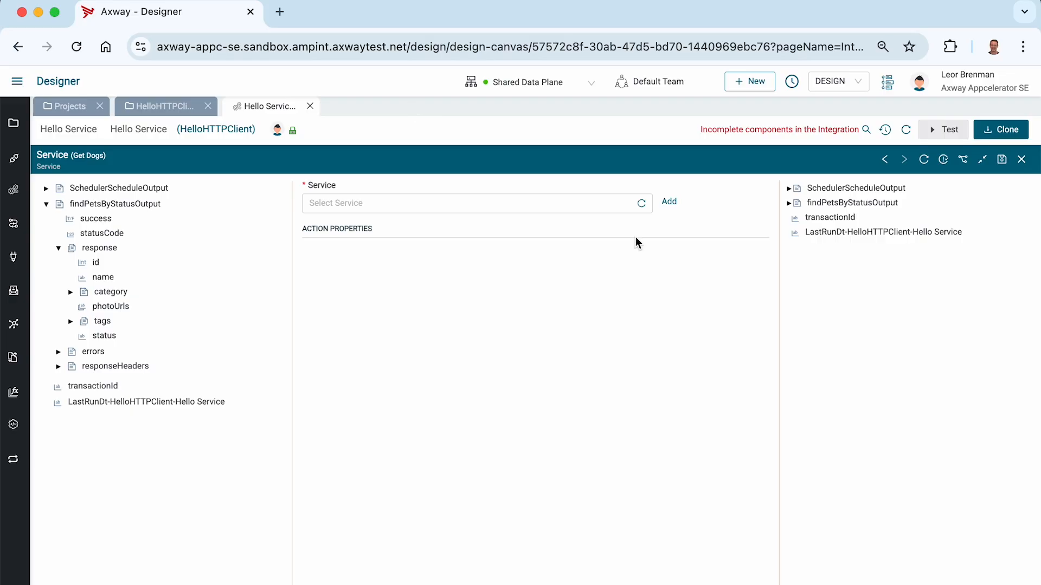
pyautogui.click(1021, 159)
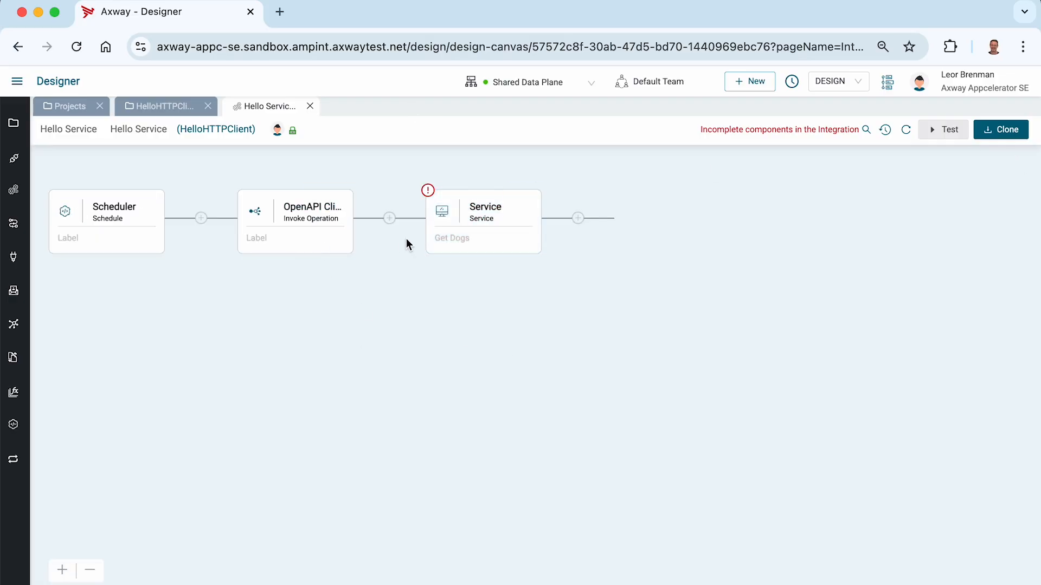
pyautogui.click(485, 207)
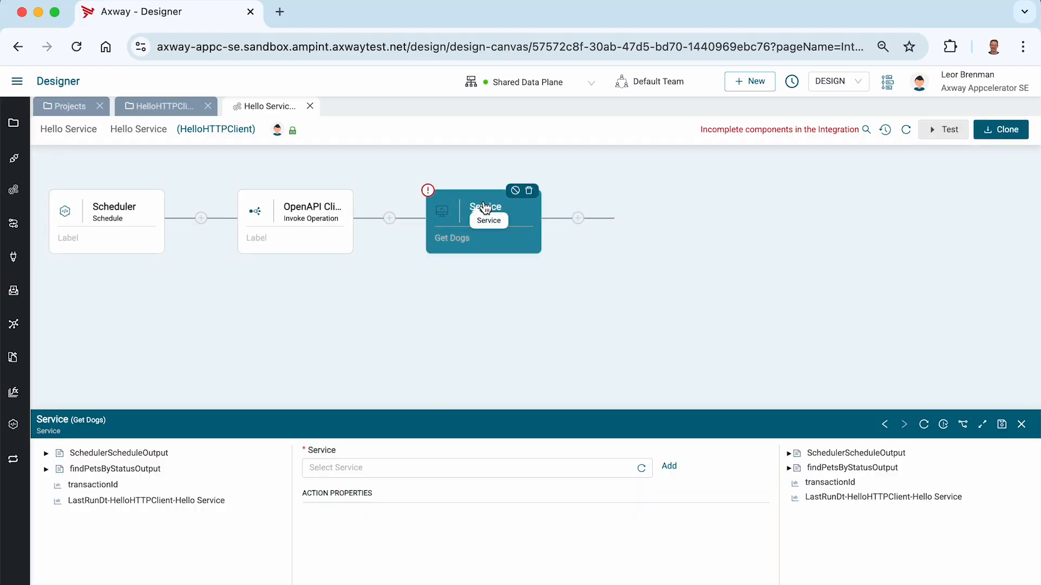
pyautogui.click(981, 426)
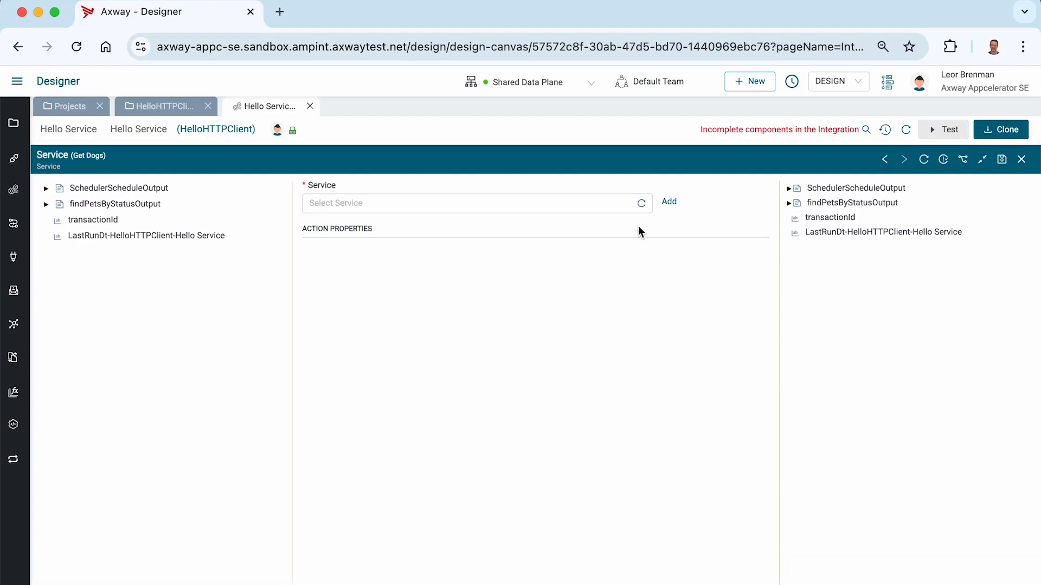
pyautogui.click(582, 201)
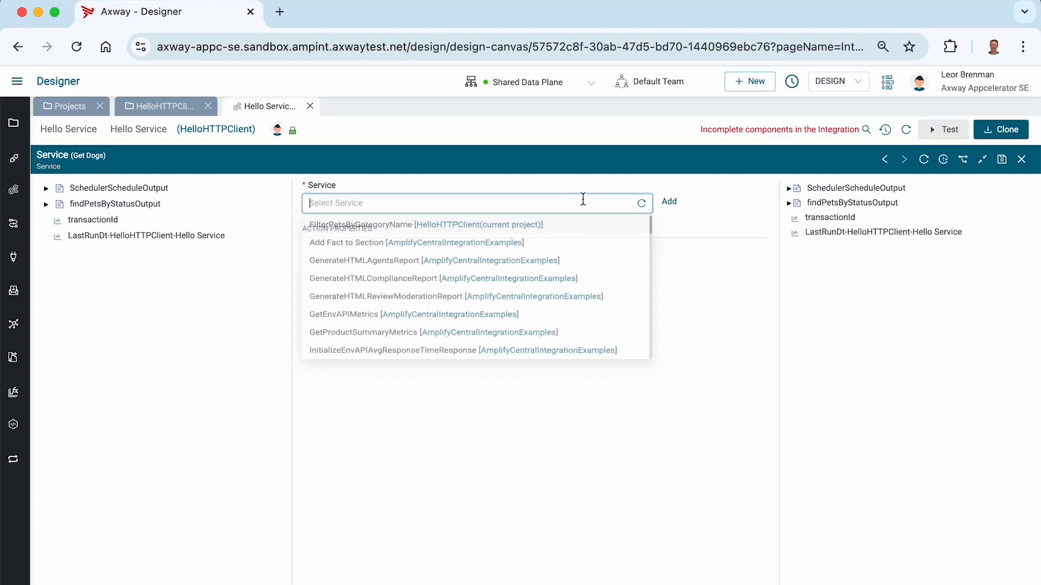
pyautogui.click(342, 232)
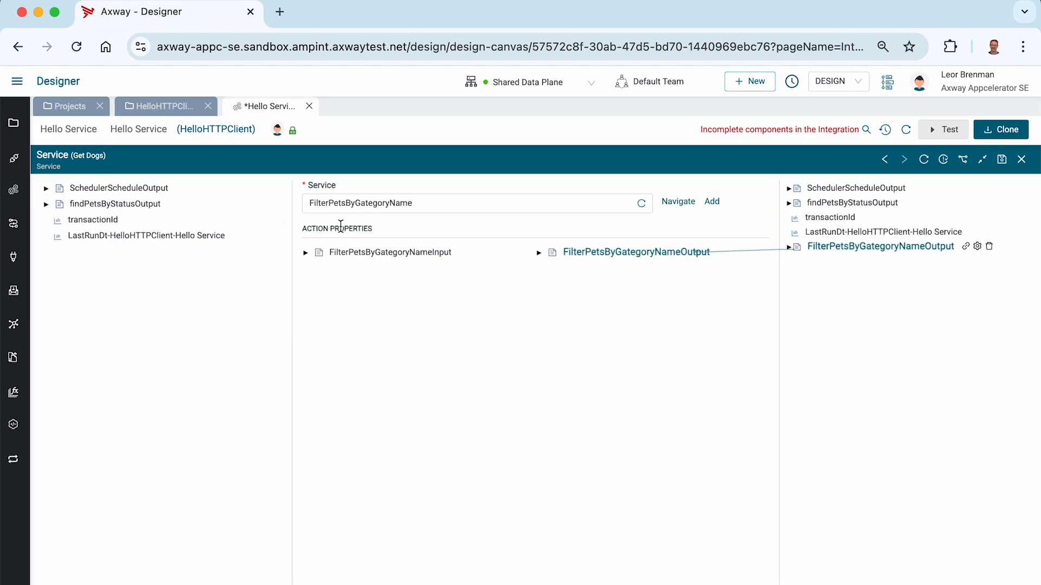
pyautogui.click(305, 253)
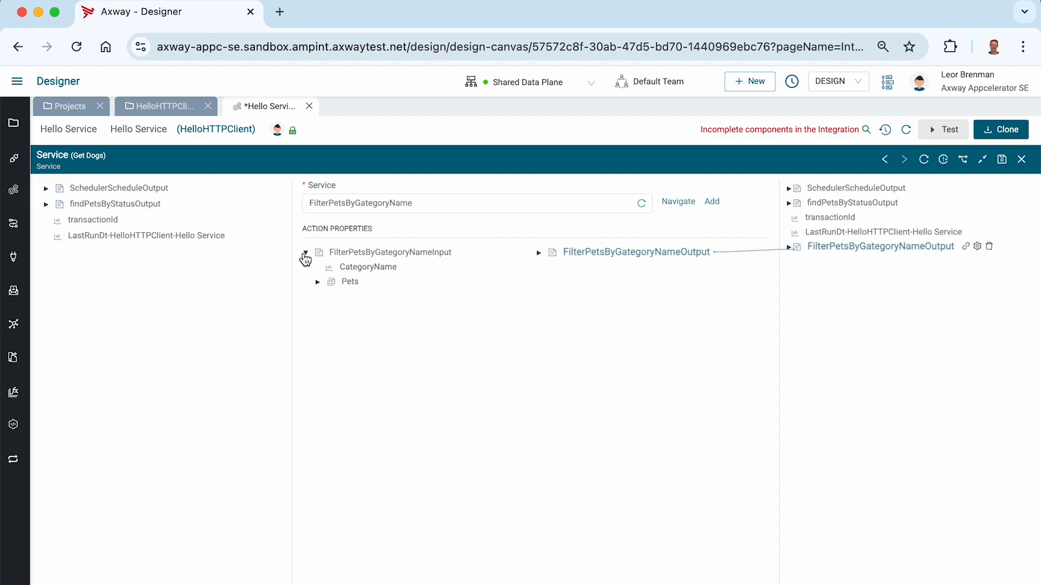
pyautogui.click(46, 204)
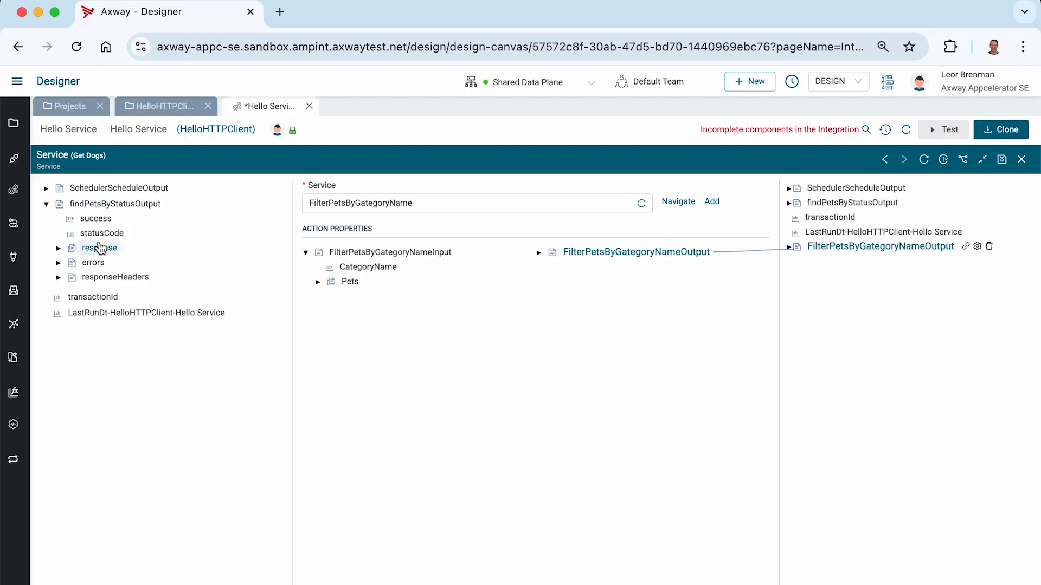
# Map the findPetsByStatus response onto Pets, fix CategoryName to Dogs, and save the integration.
pyautogui.moveTo(102, 248); pyautogui.dragTo(352, 283)
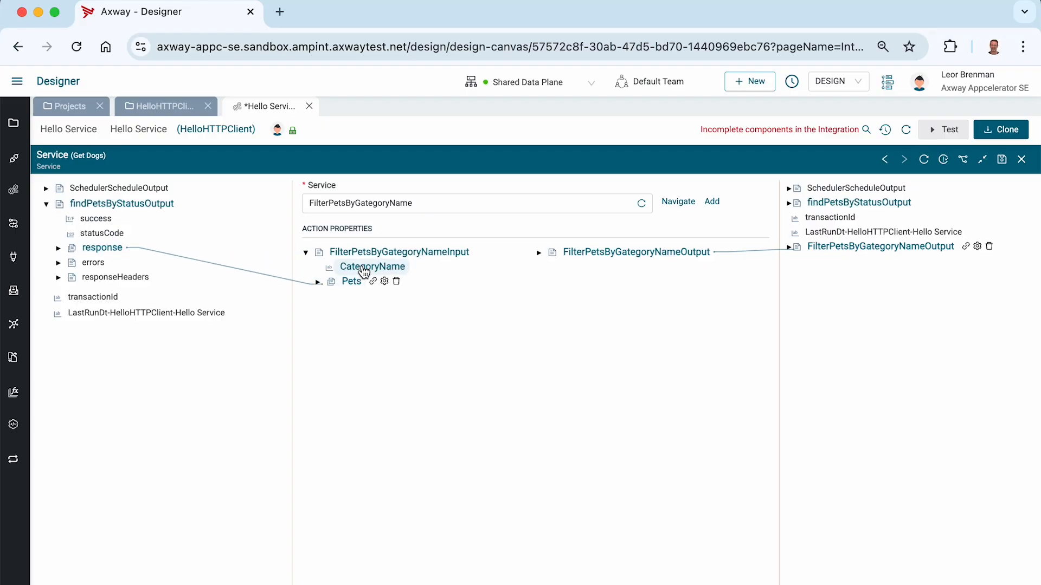
pyautogui.rightClick(363, 267)
pyautogui.click(405, 318)
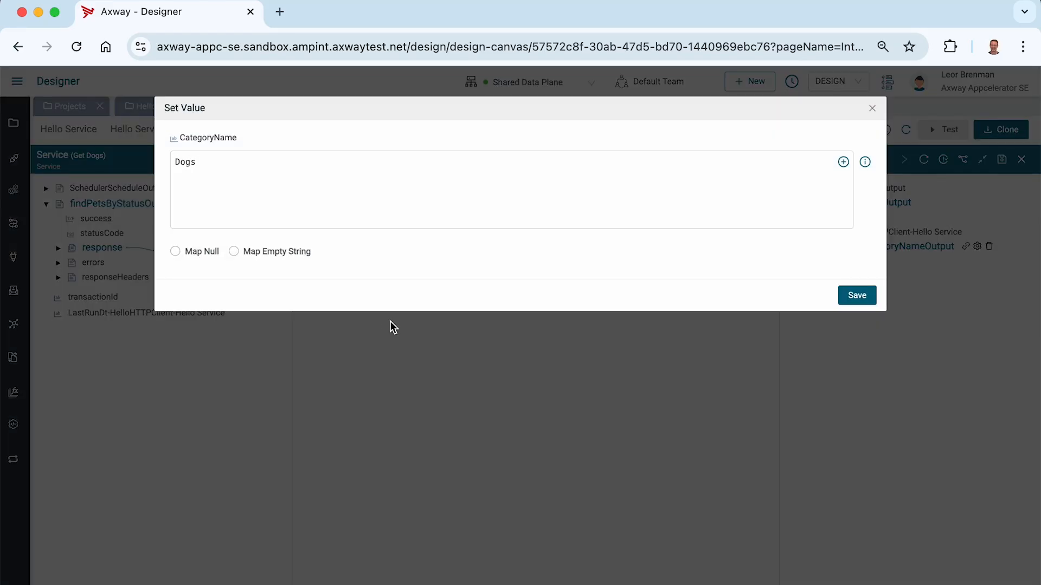
pyautogui.click(861, 294)
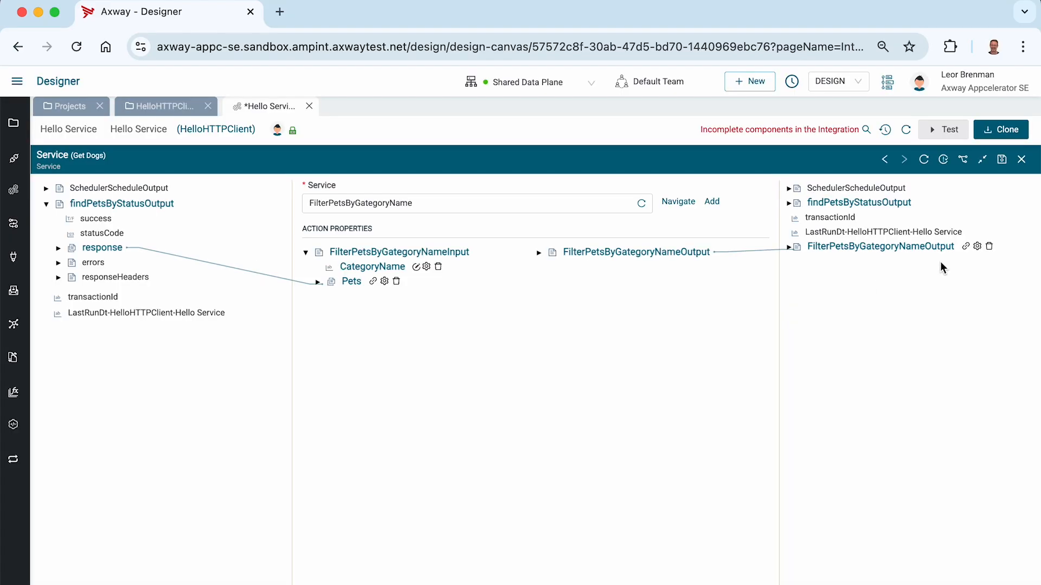
pyautogui.click(1002, 161)
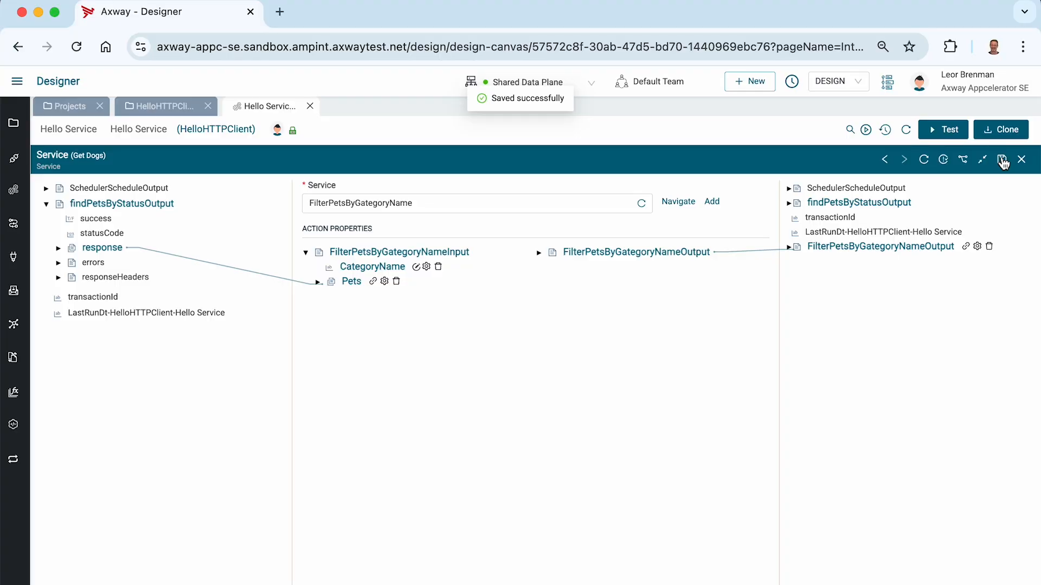
# Test-run the integration and inspect the Get Dogs step's findPetsByStatus response list in Monitor.
pyautogui.click(948, 131)
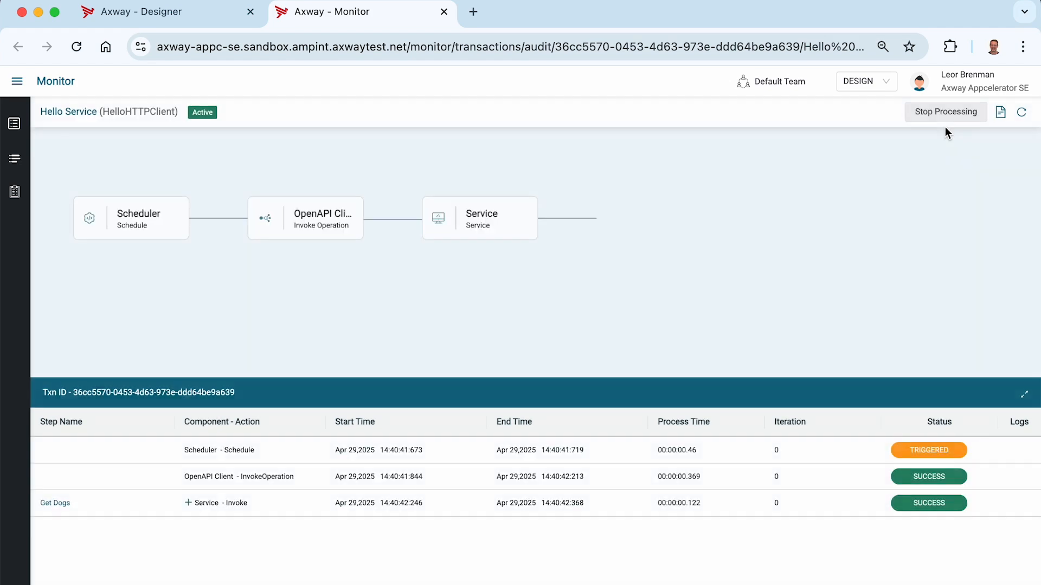
pyautogui.click(281, 503)
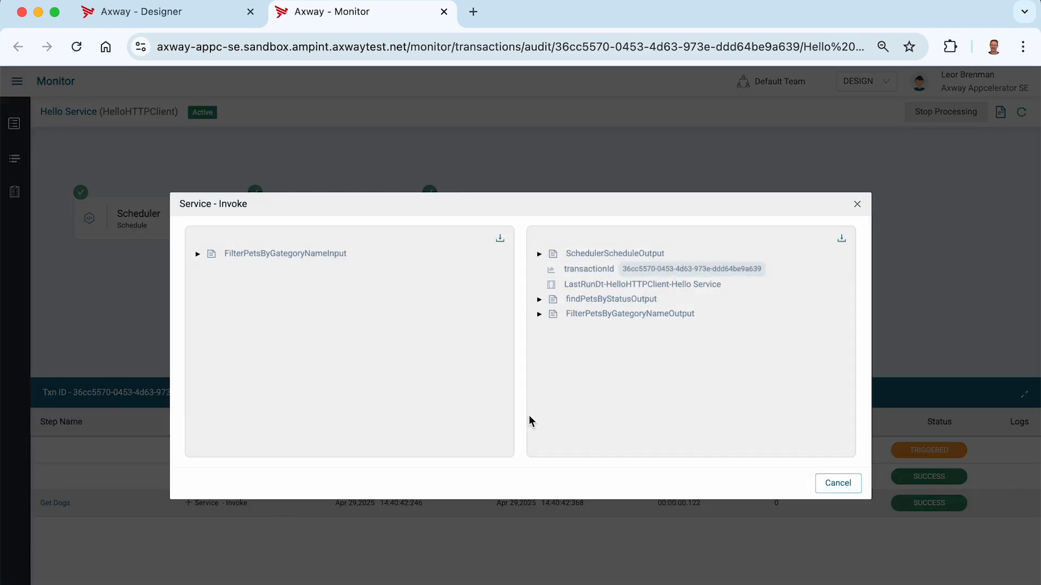
pyautogui.click(539, 299)
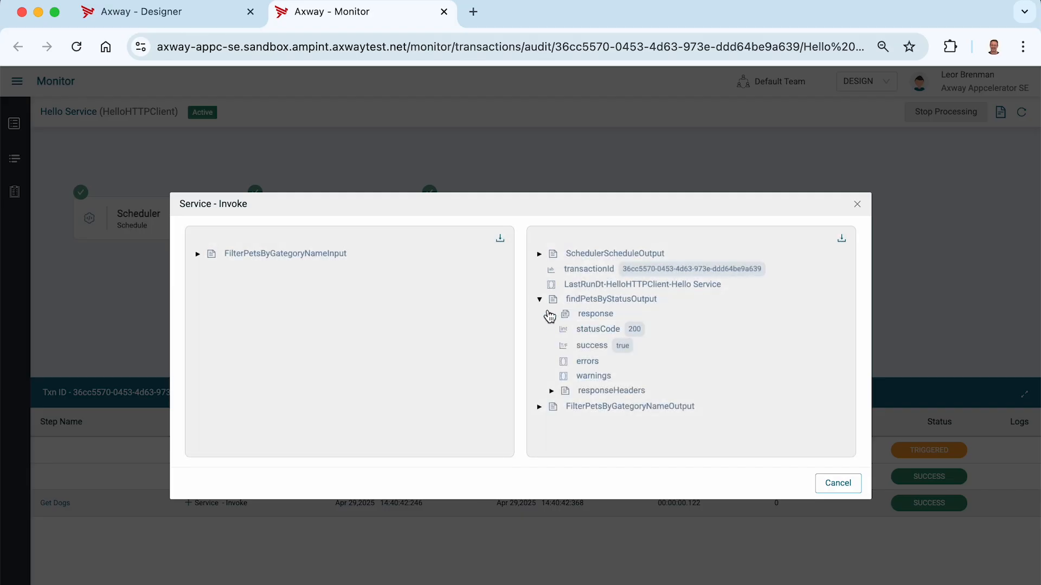
pyautogui.click(551, 315)
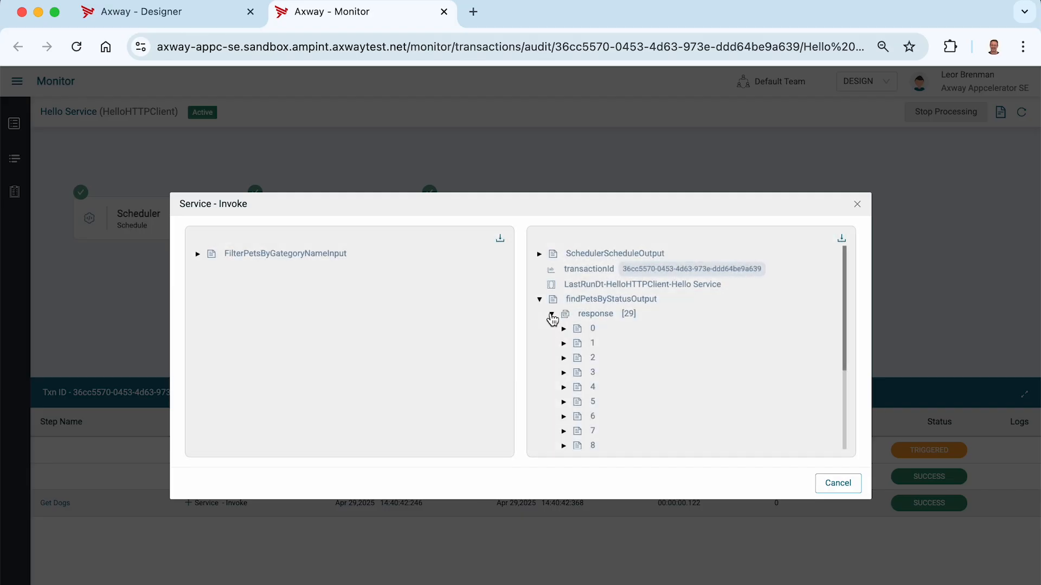
pyautogui.click(539, 300)
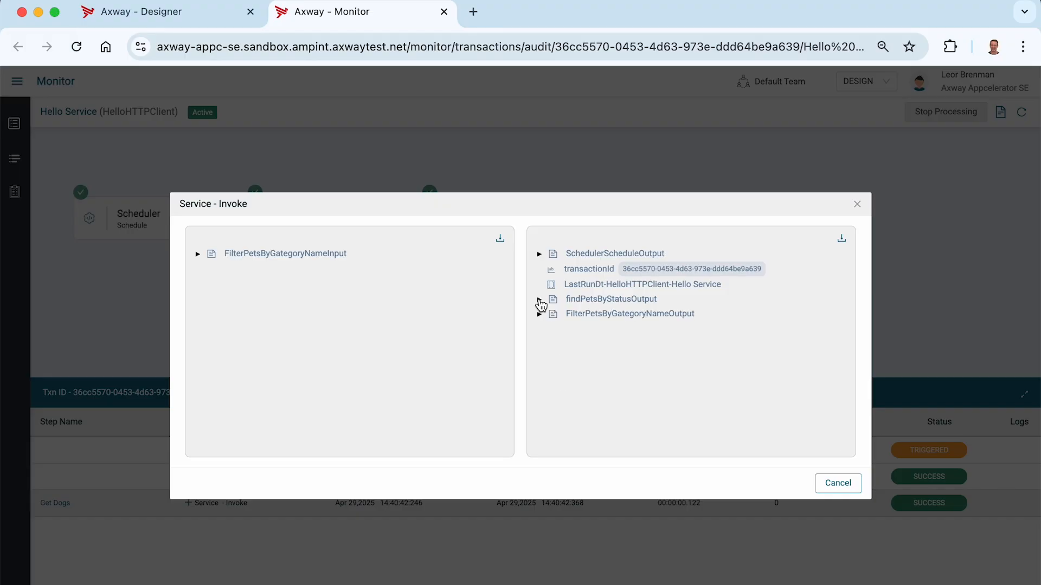
# Check that the filtered pets, including items 0 and 9, have category Dogs, then close Monitor.
pyautogui.click(540, 320)
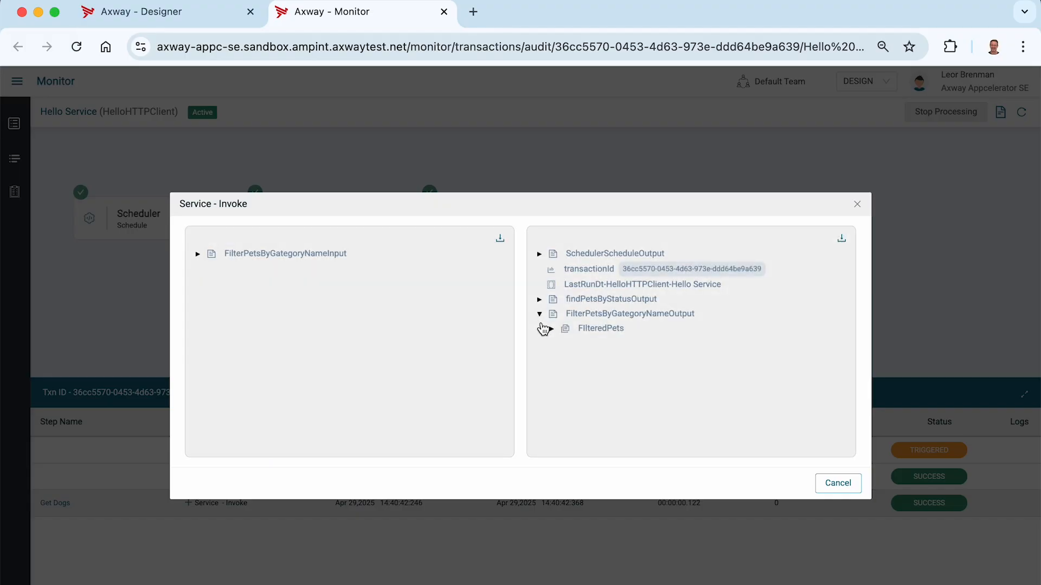
pyautogui.click(551, 330)
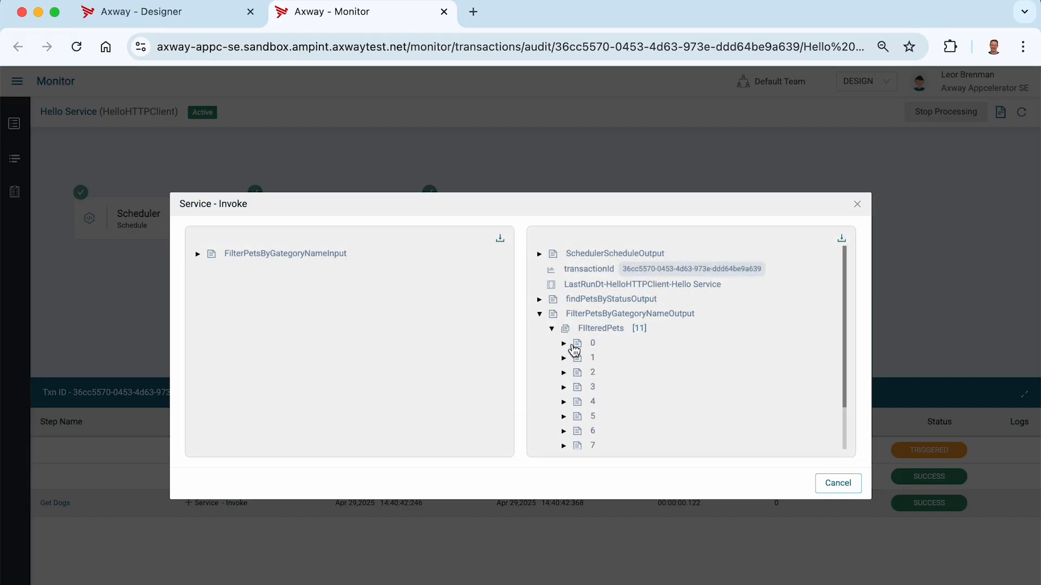
pyautogui.click(564, 344)
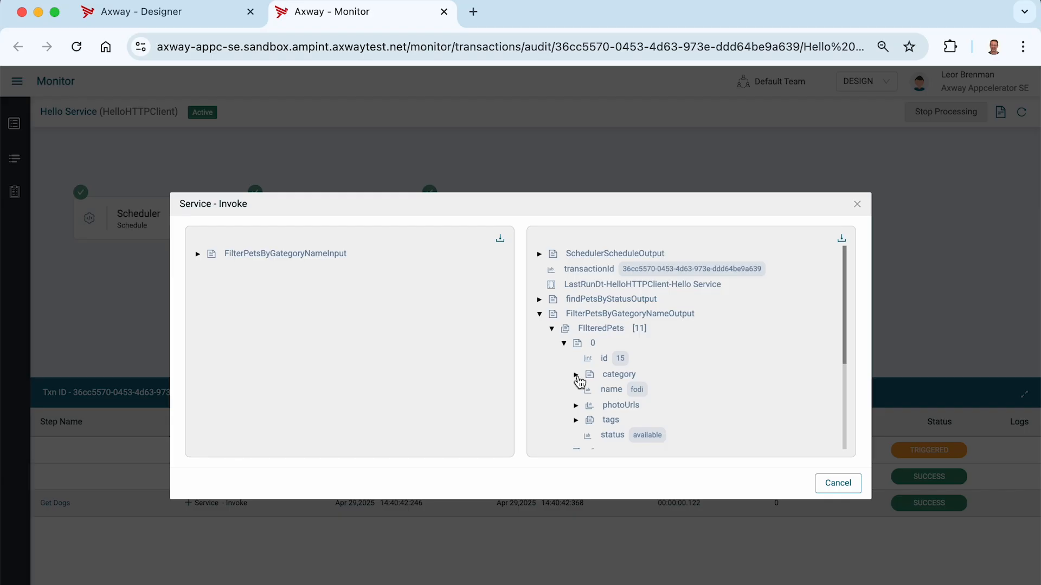
pyautogui.click(577, 375)
pyautogui.scroll(-2, 622, 393)
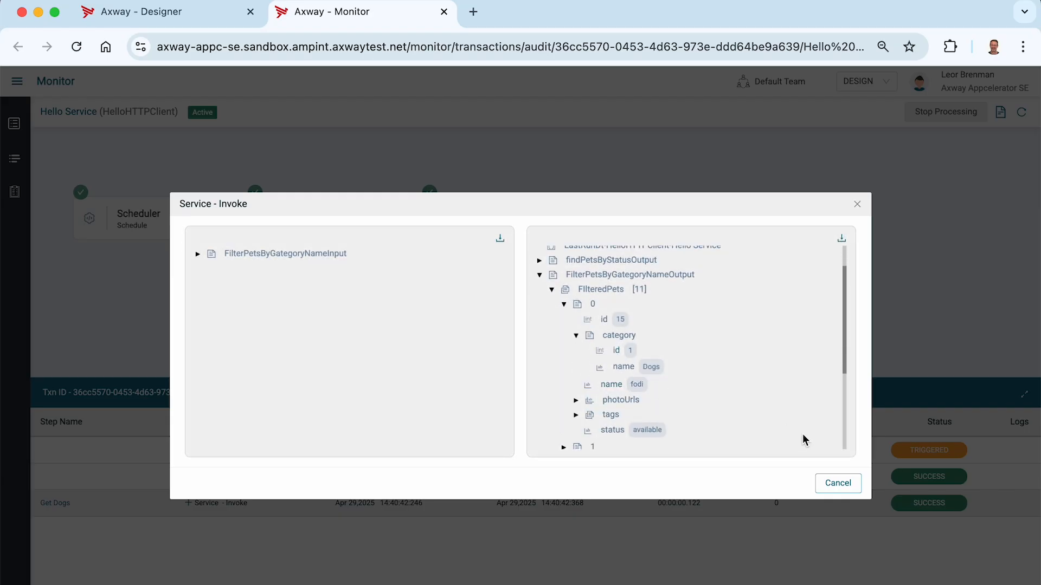
pyautogui.scroll(-3, 560, 341)
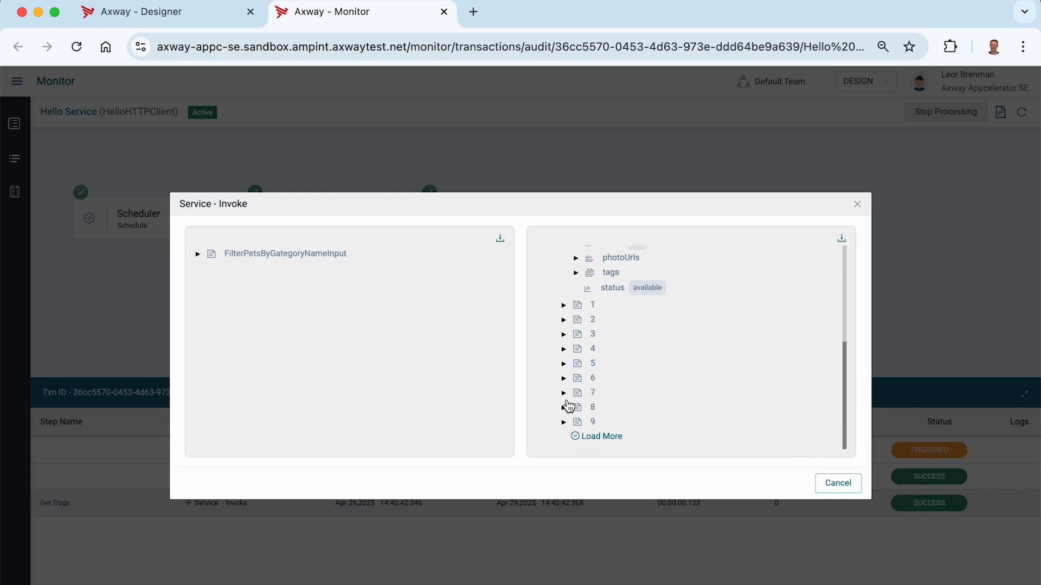
pyautogui.click(564, 422)
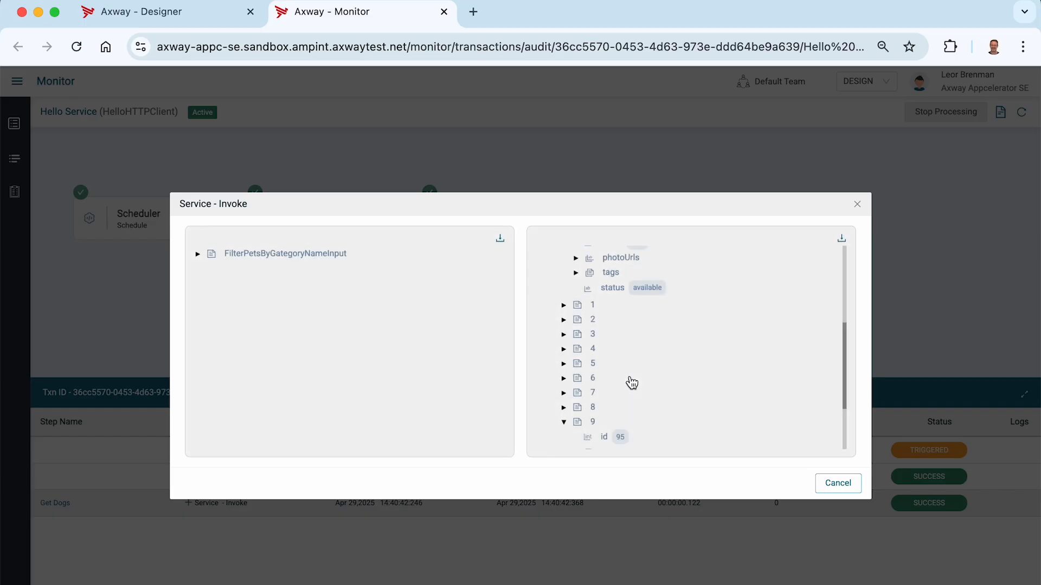
pyautogui.scroll(-3, 631, 380)
pyautogui.click(576, 360)
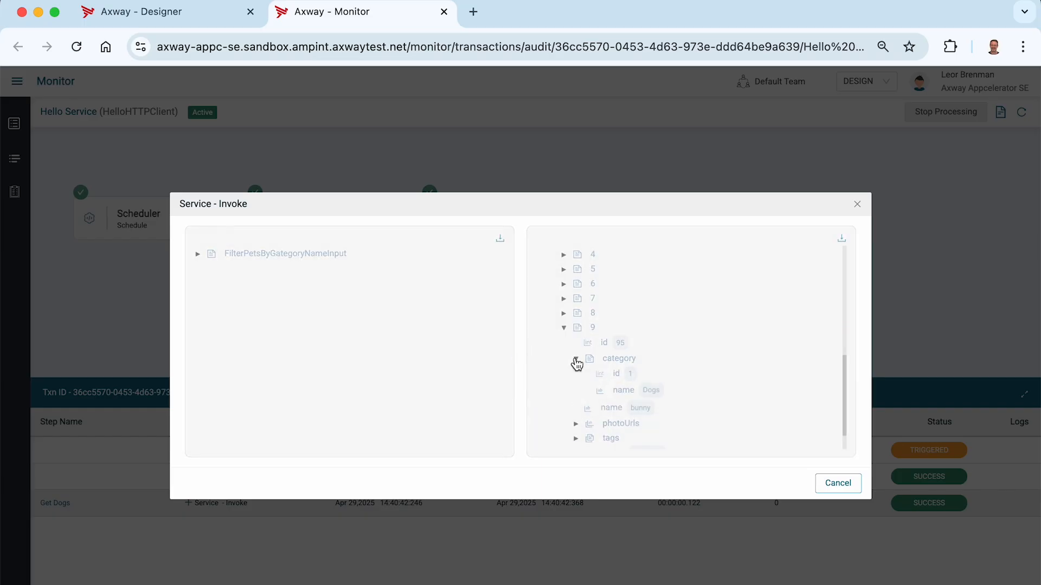
pyautogui.click(840, 481)
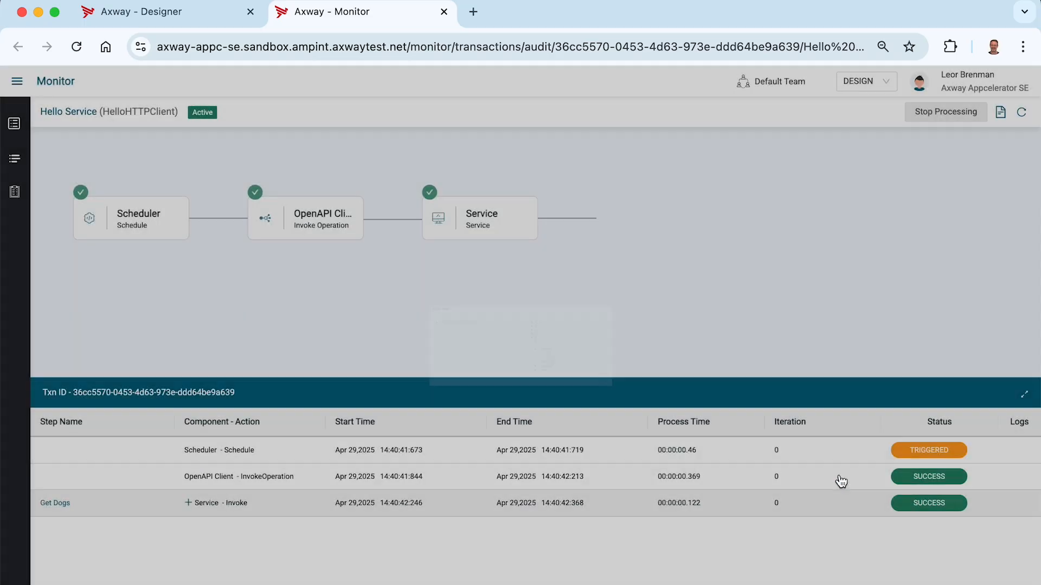
pyautogui.click(444, 12)
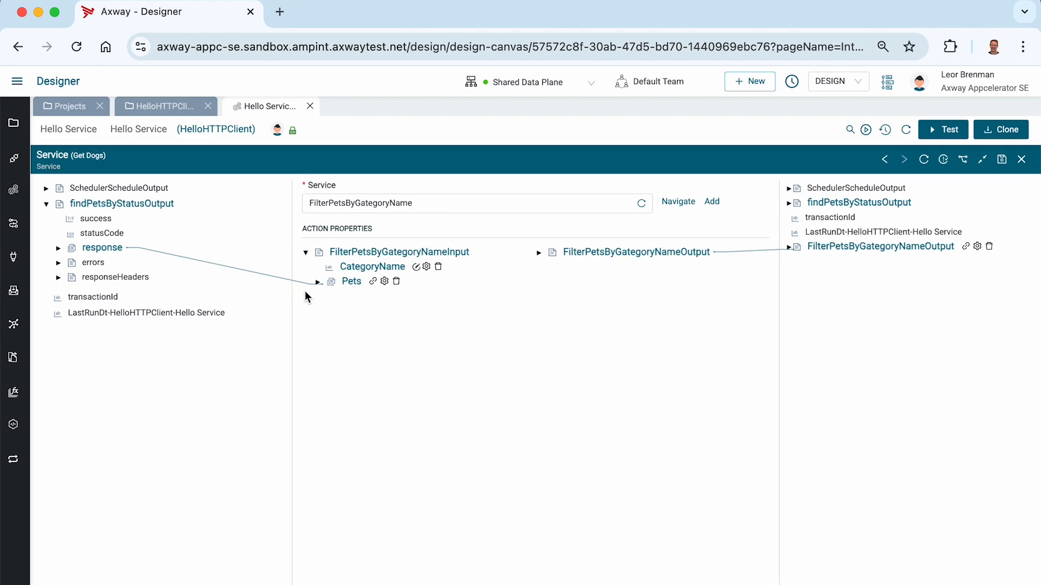
# Copy the response node and paste it as a new output variable named Dogs.
pyautogui.rightClick(106, 251)
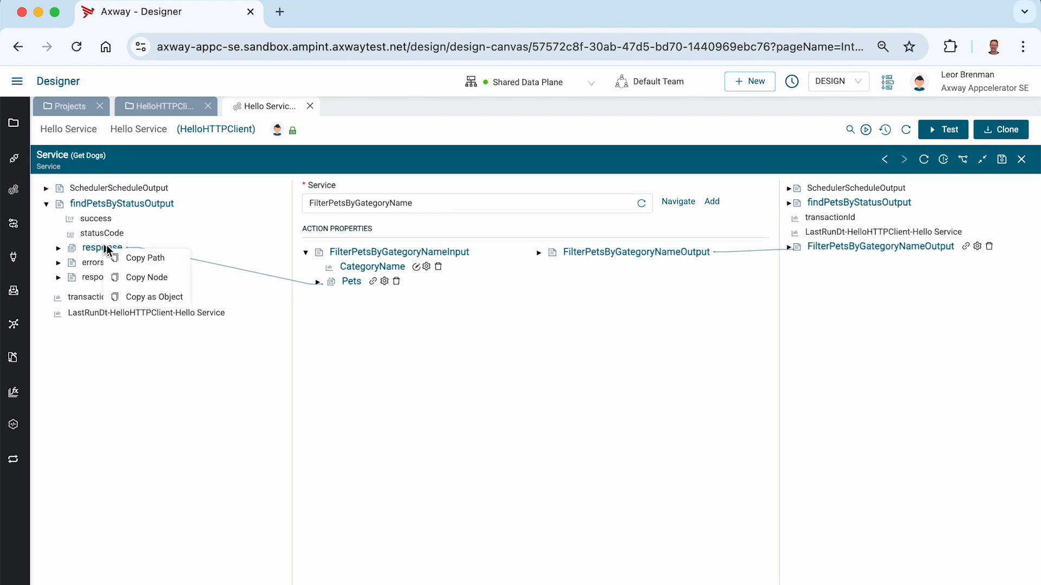
pyautogui.click(144, 276)
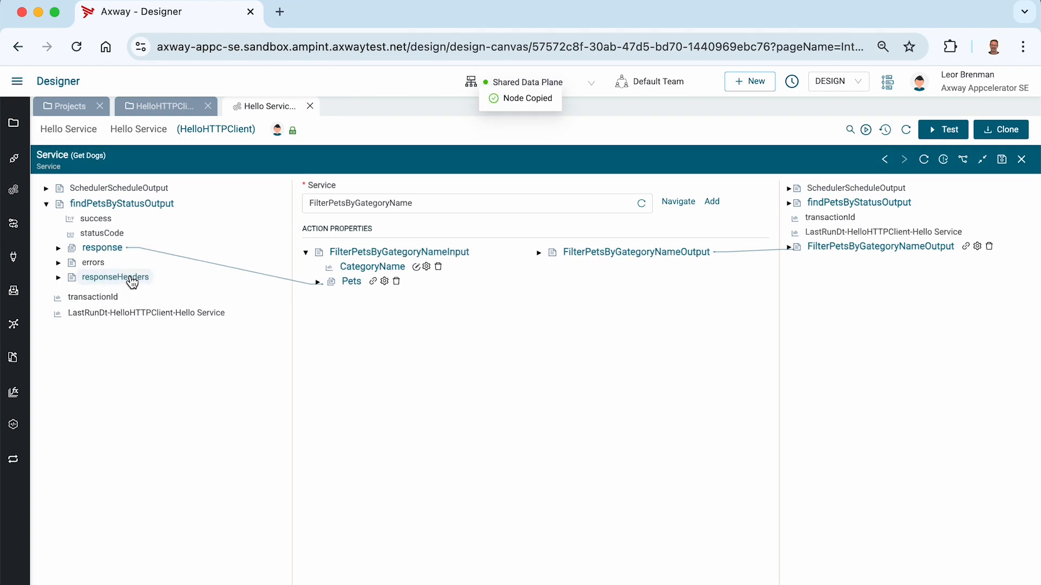
pyautogui.rightClick(840, 289)
pyautogui.click(867, 344)
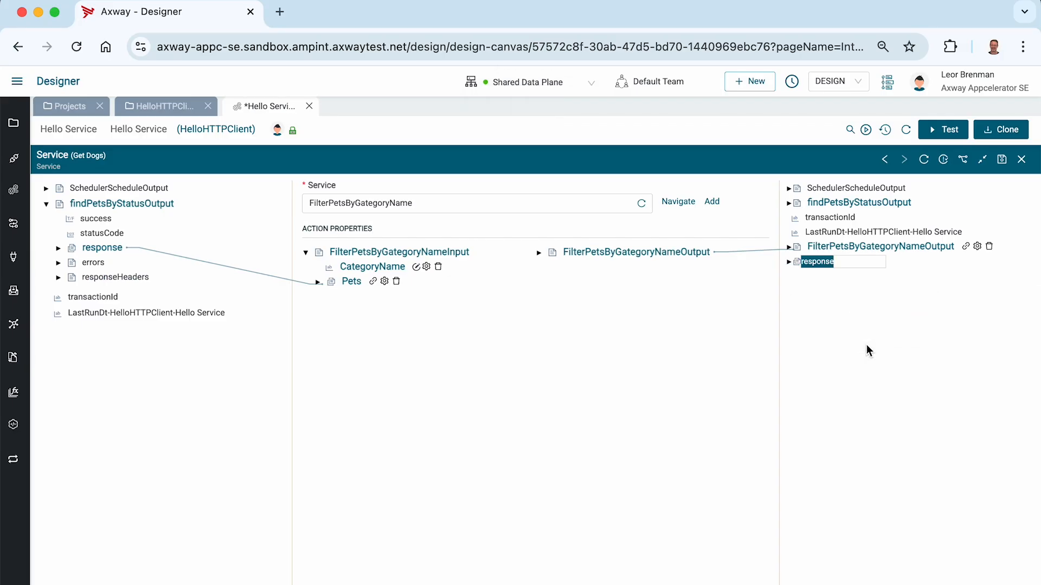
pyautogui.write('Dogs')
pyautogui.press('Return')
# Map FIlteredPets into the Dogs variable, save the integration, and close the mapping panel.
pyautogui.click(544, 254)
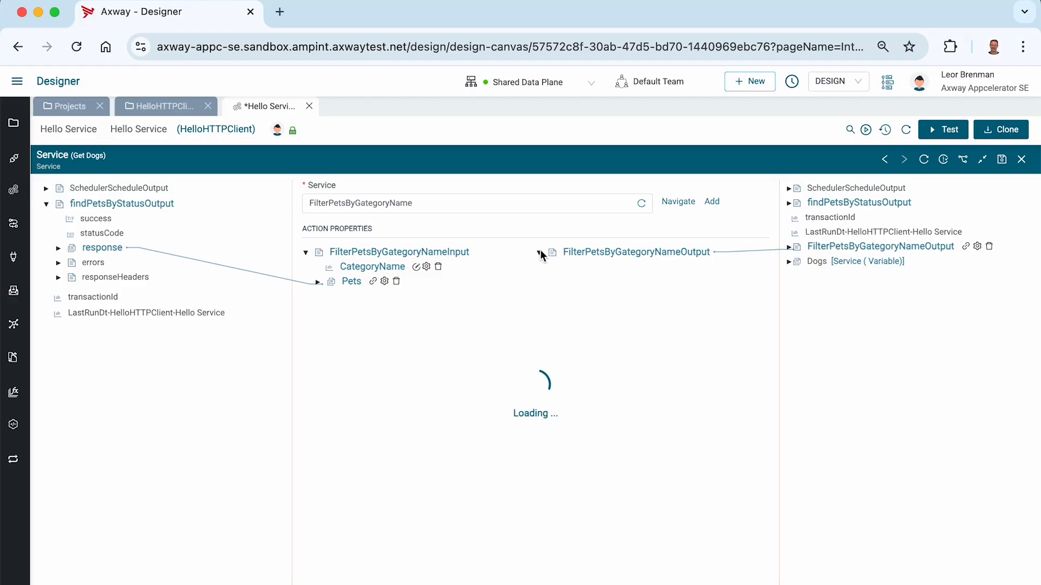
pyautogui.moveTo(590, 267); pyautogui.dragTo(816, 263)
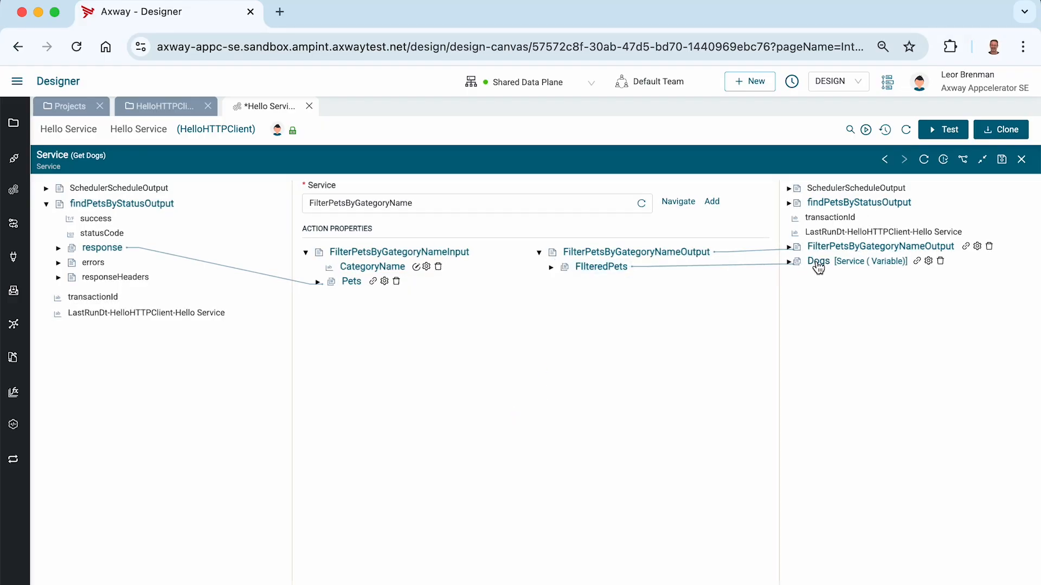
pyautogui.click(1002, 159)
pyautogui.click(1021, 159)
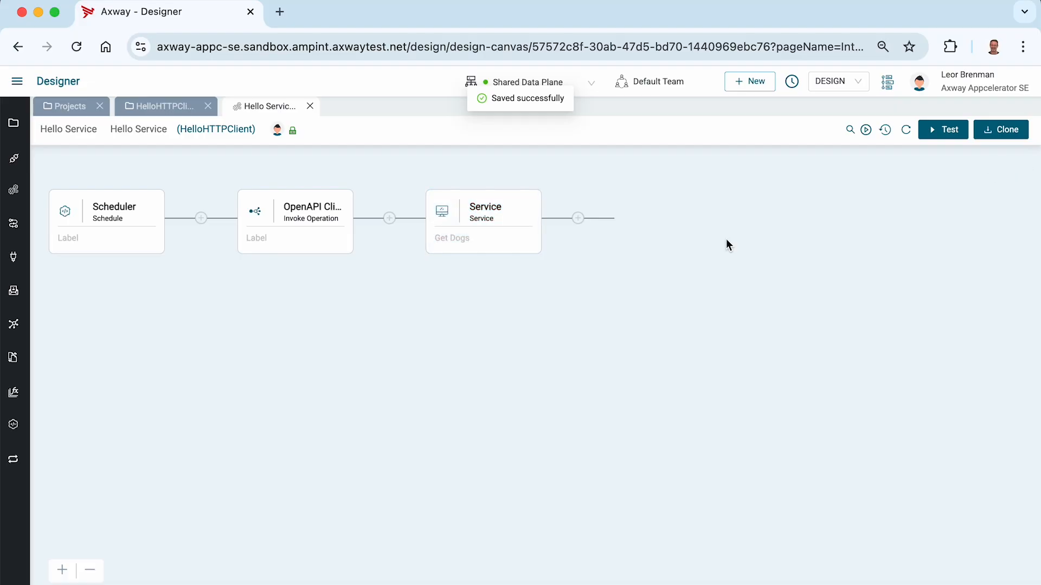
# Add a new Service connector step after Get Dogs.
pyautogui.click(578, 219)
pyautogui.click(860, 178)
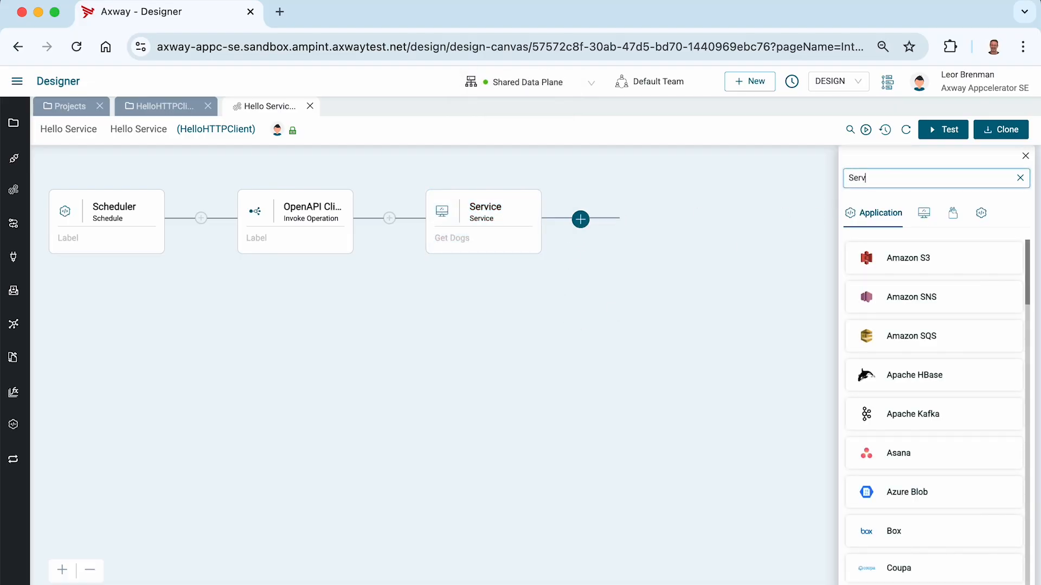
pyautogui.click(924, 213)
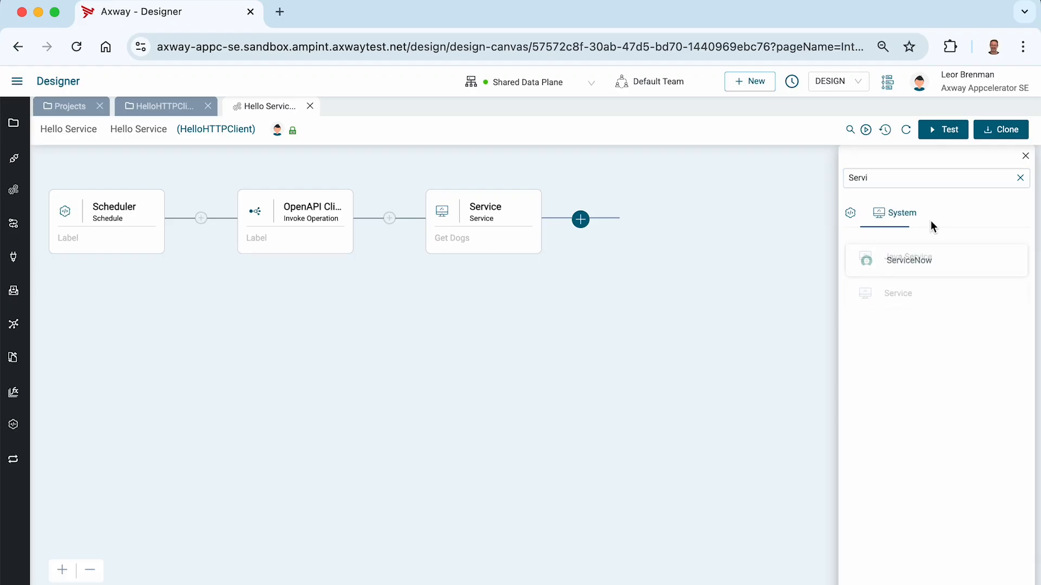
pyautogui.click(900, 291)
pyautogui.click(893, 322)
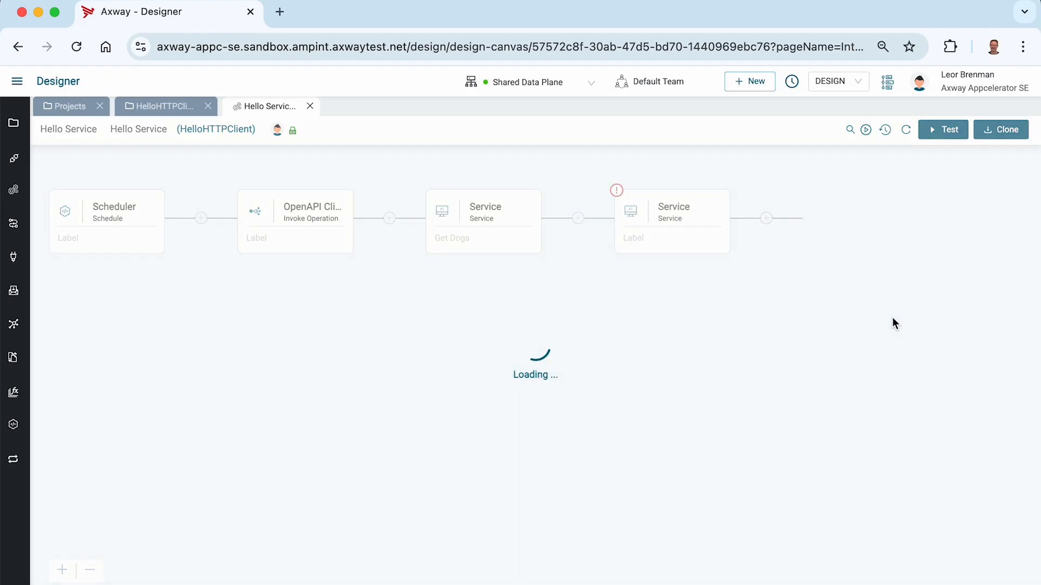
# Label the new step 'Get Lions', save it, and maximize its configuration panel.
pyautogui.click(641, 244)
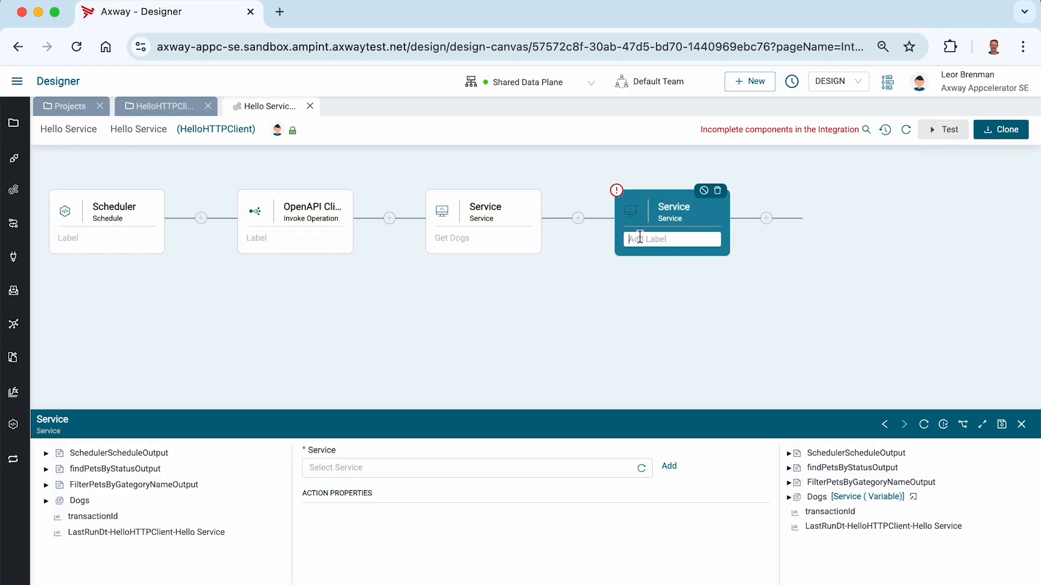
pyautogui.write('Get Lions')
pyautogui.click(679, 323)
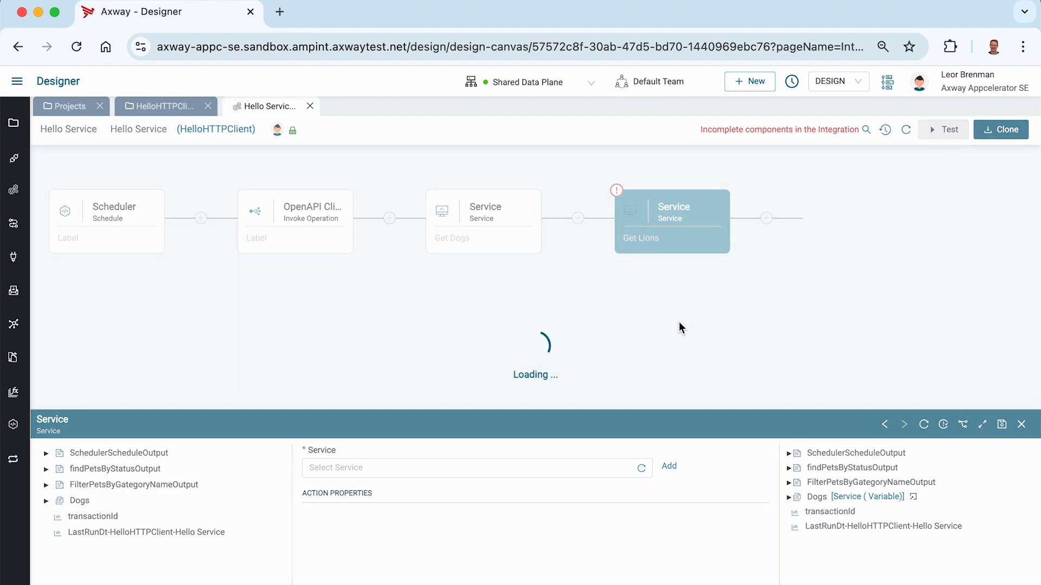
pyautogui.click(1001, 426)
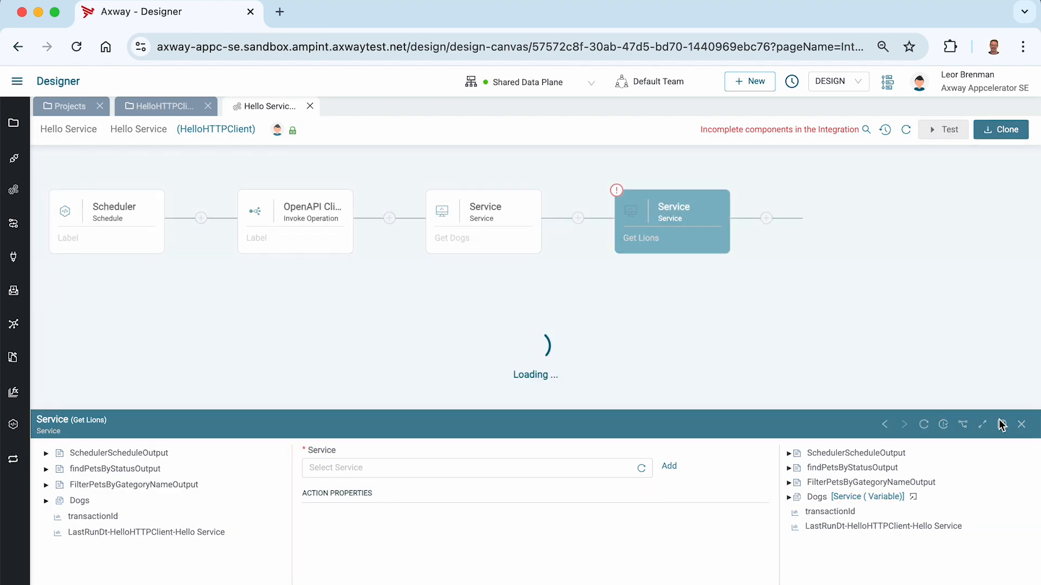
pyautogui.click(982, 424)
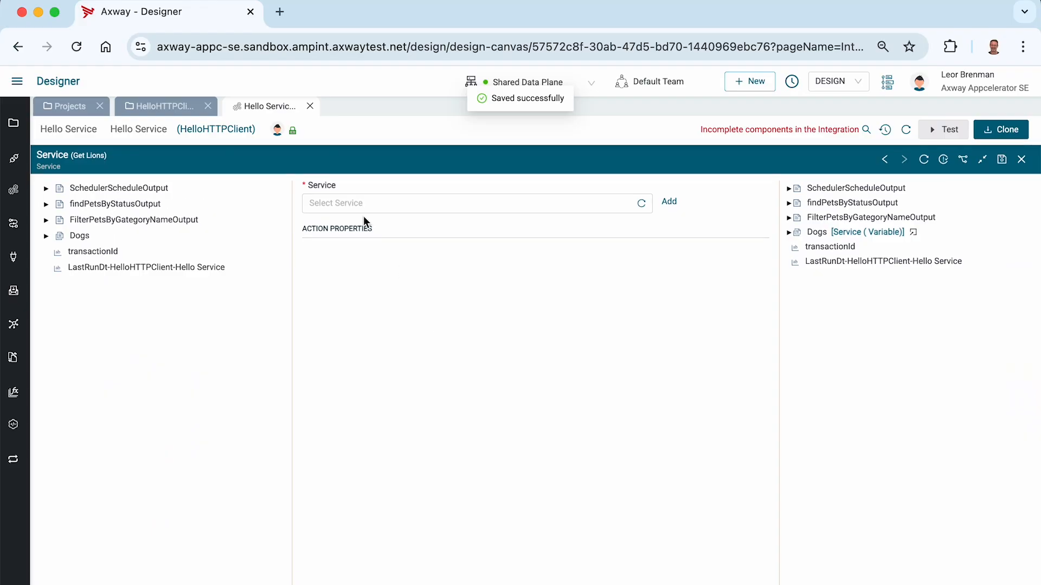
# Call FilterPetsByGategoryName, map the pet response onto Pets, and fix CategoryName to Lion.
pyautogui.click(357, 204)
pyautogui.click(330, 232)
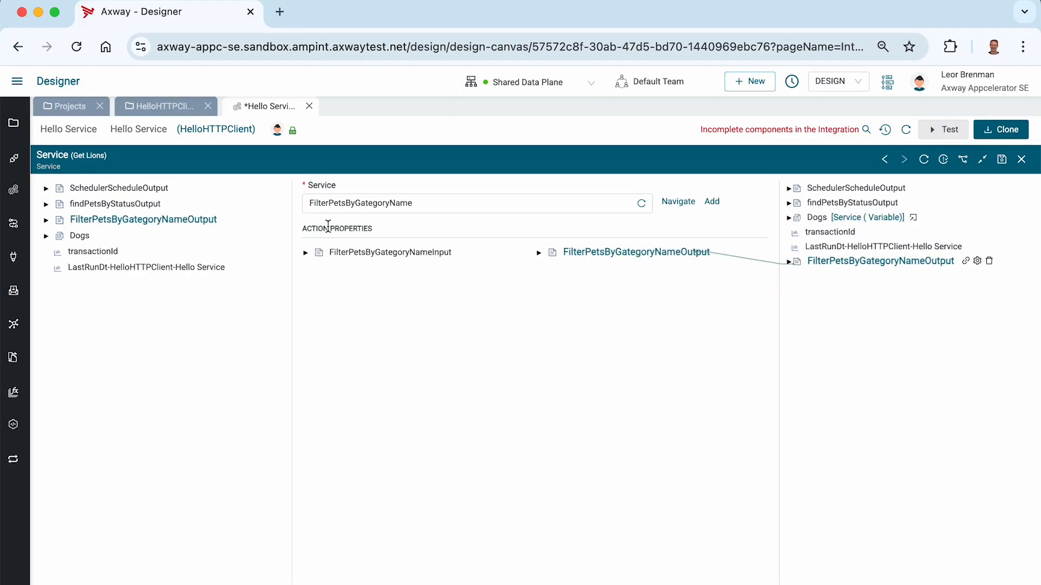
pyautogui.click(305, 253)
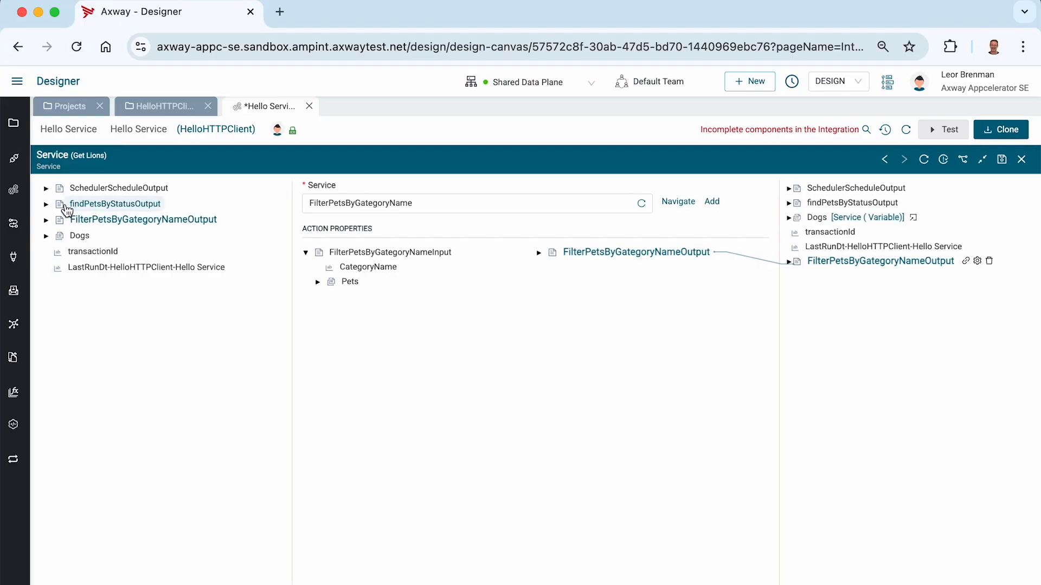
pyautogui.click(47, 204)
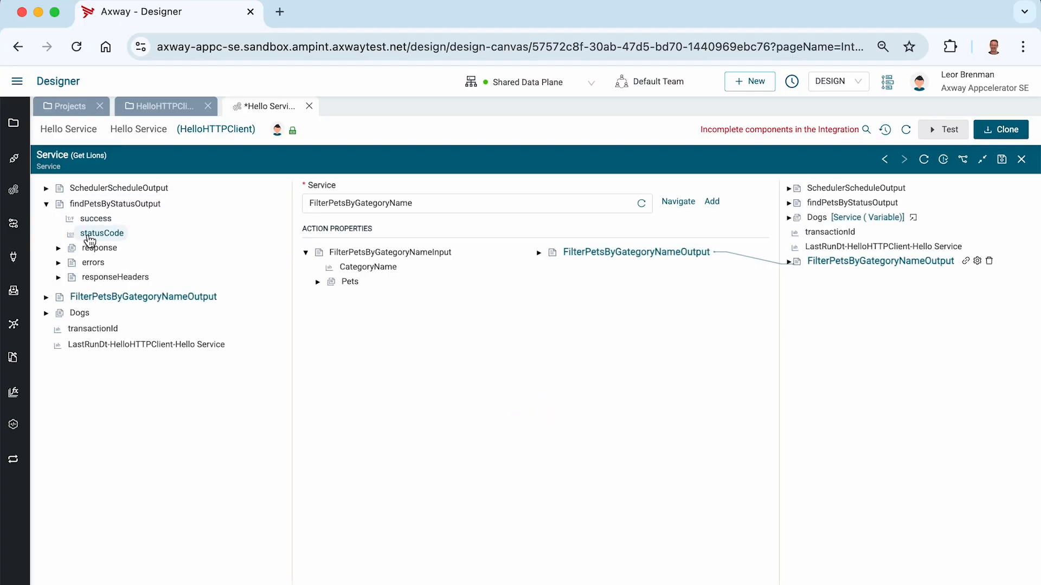
pyautogui.moveTo(99, 247); pyautogui.dragTo(351, 287)
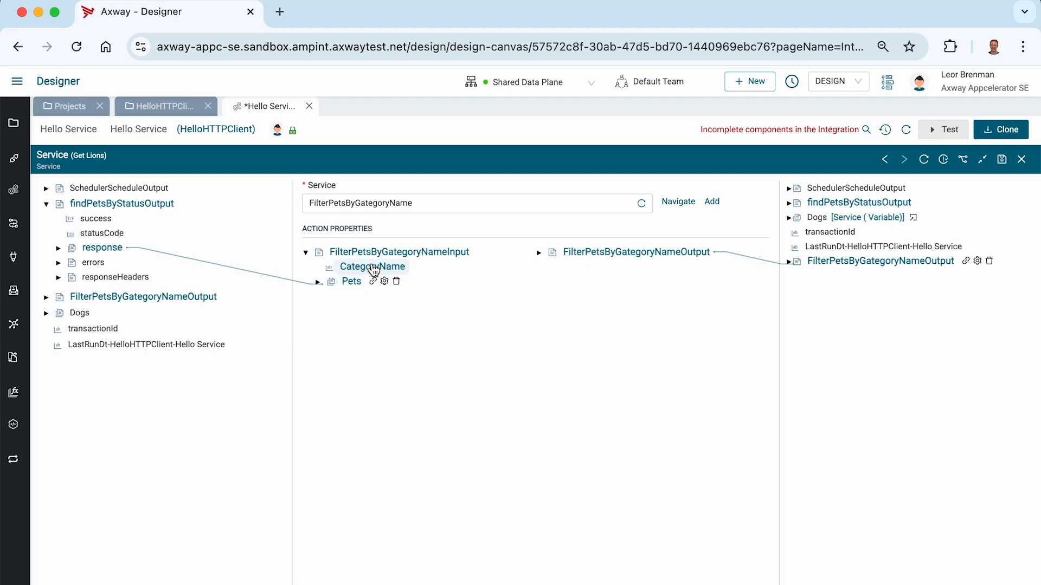
pyautogui.rightClick(374, 269)
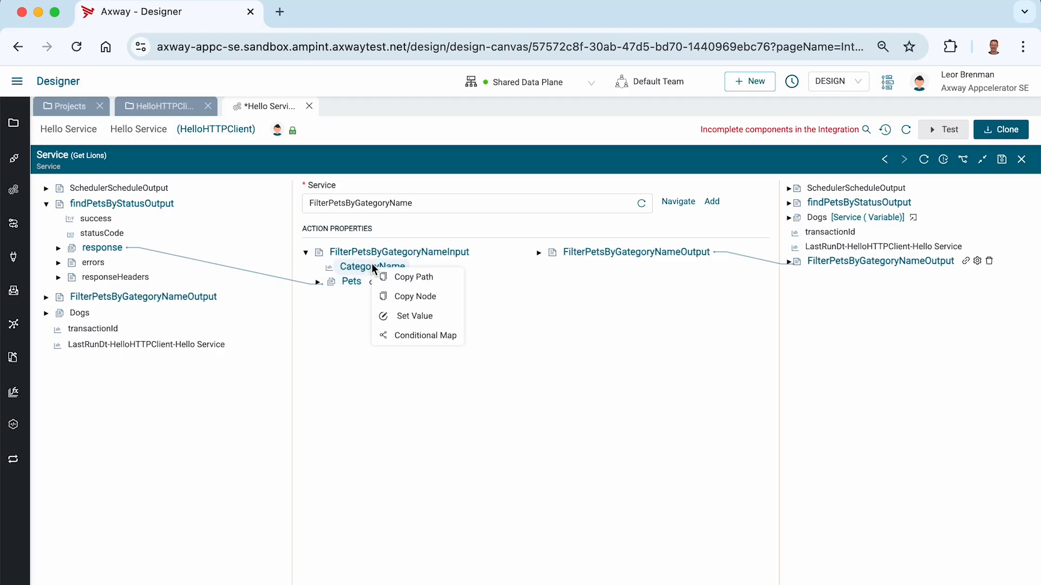
pyautogui.click(398, 316)
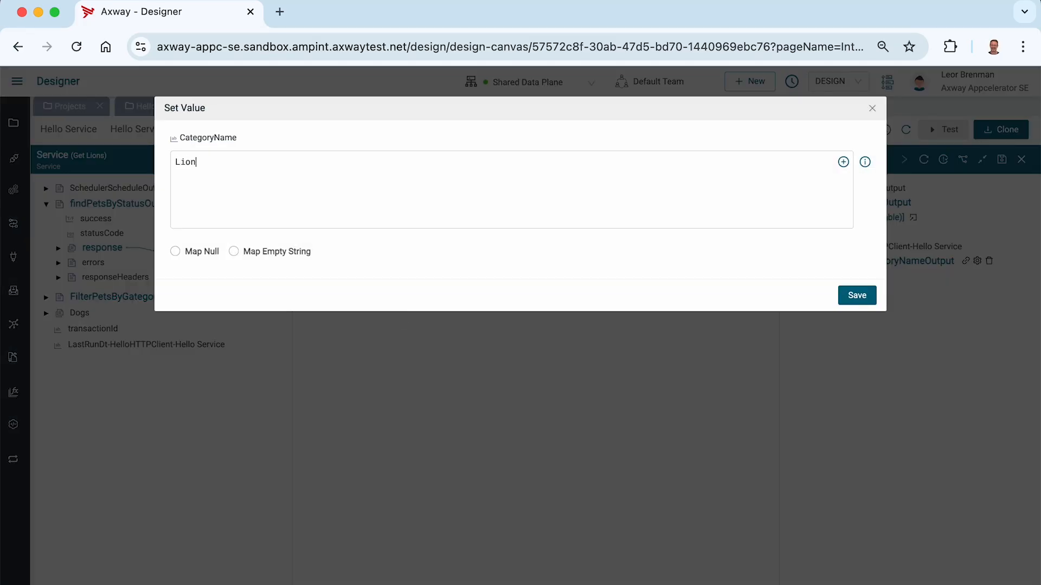
pyautogui.click(859, 297)
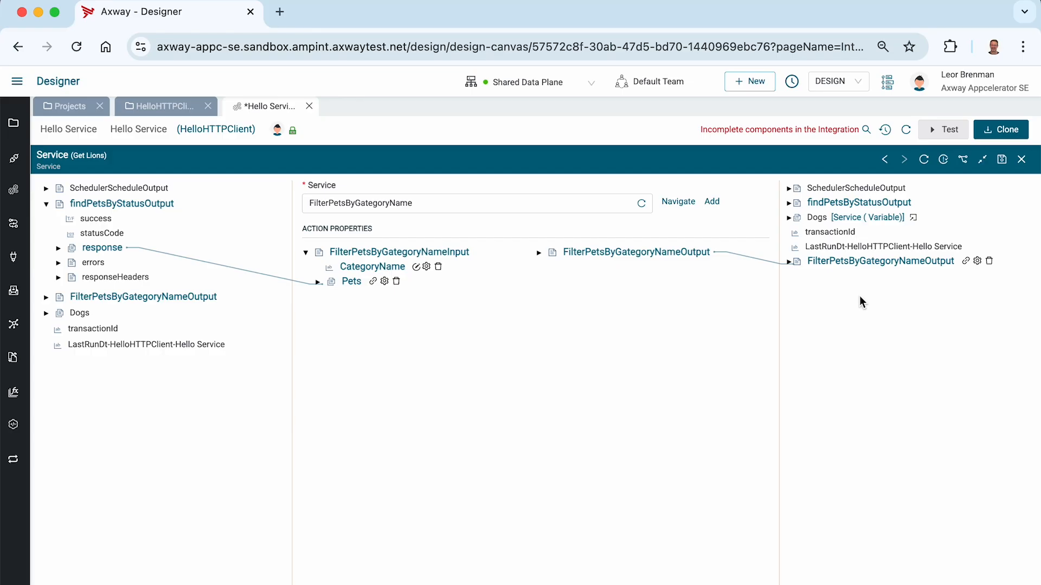
# Copy the response node and paste it as a new output variable named Lions.
pyautogui.rightClick(99, 251)
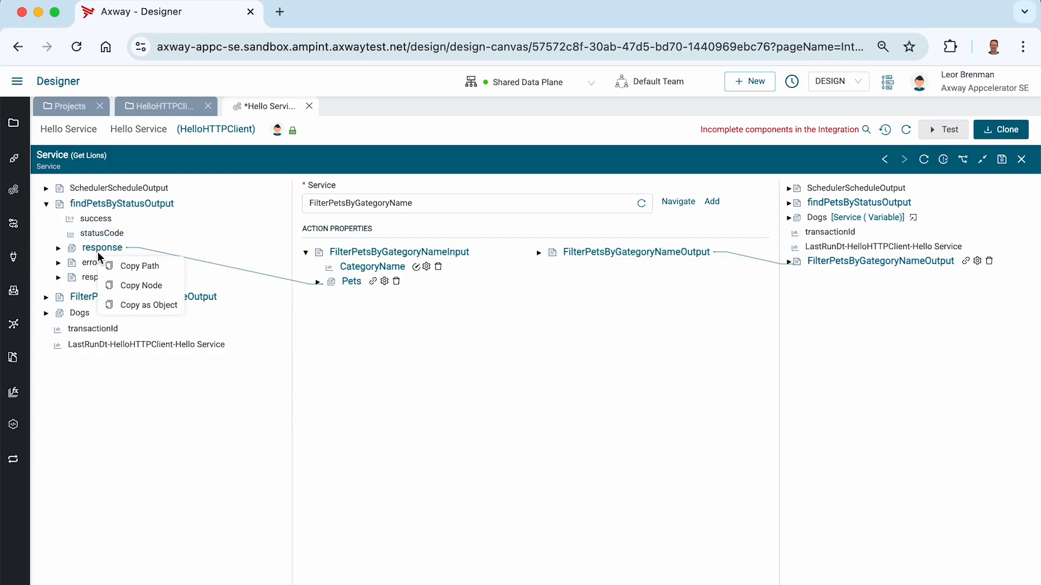
pyautogui.click(120, 286)
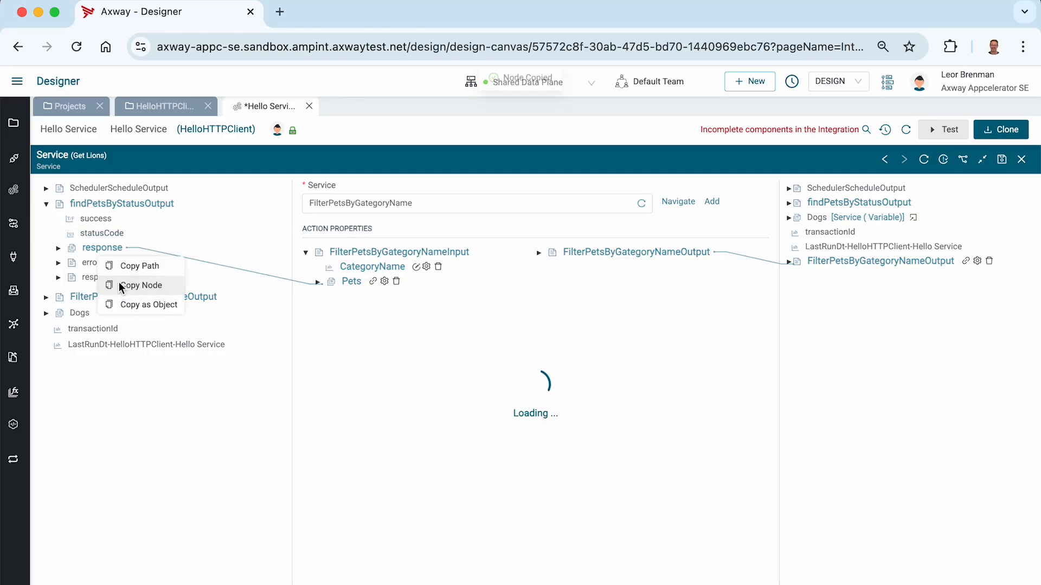
pyautogui.rightClick(821, 290)
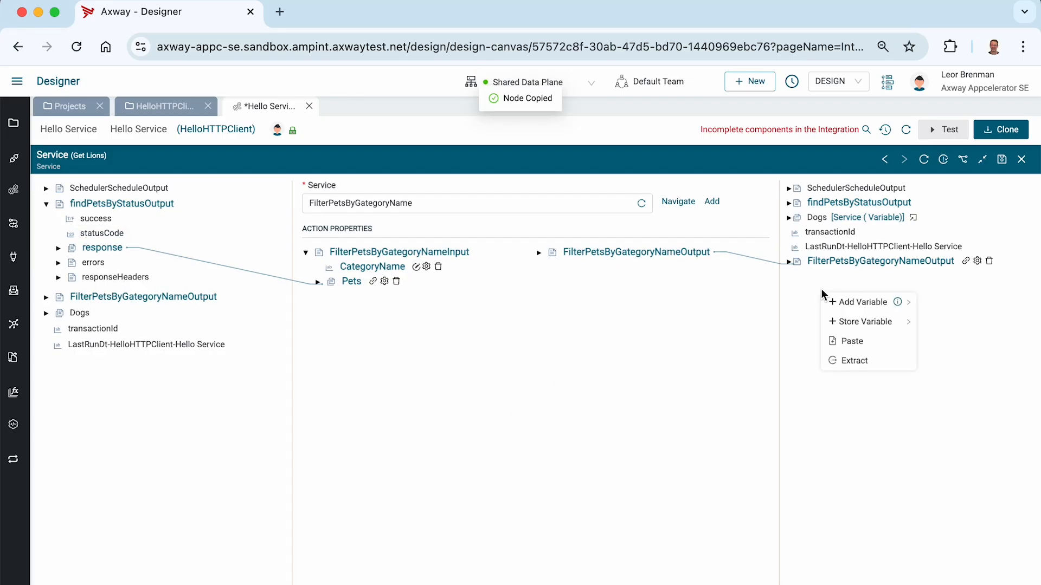
pyautogui.click(850, 341)
pyautogui.write('Lions')
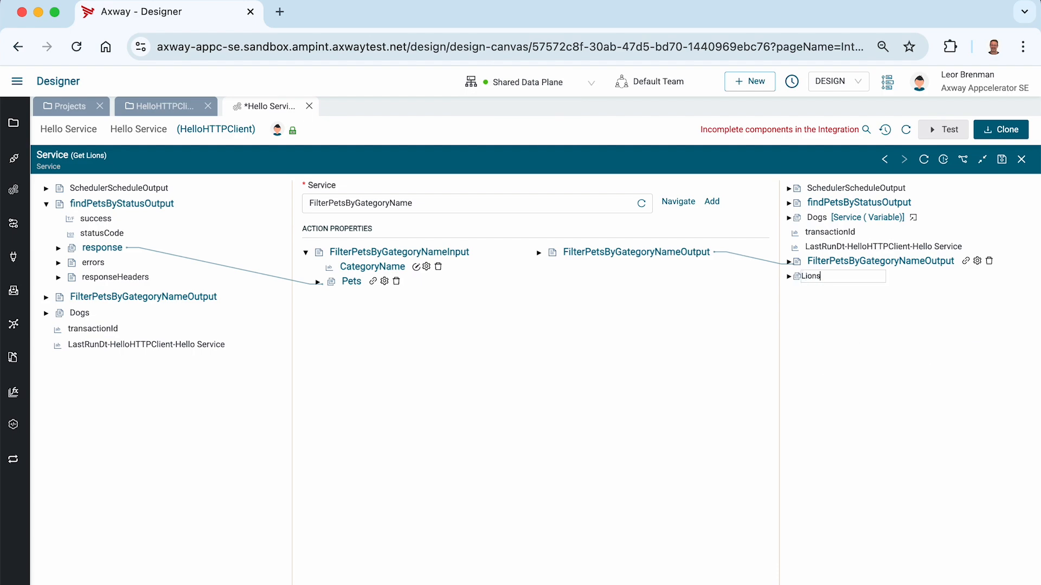
pyautogui.press('Return')
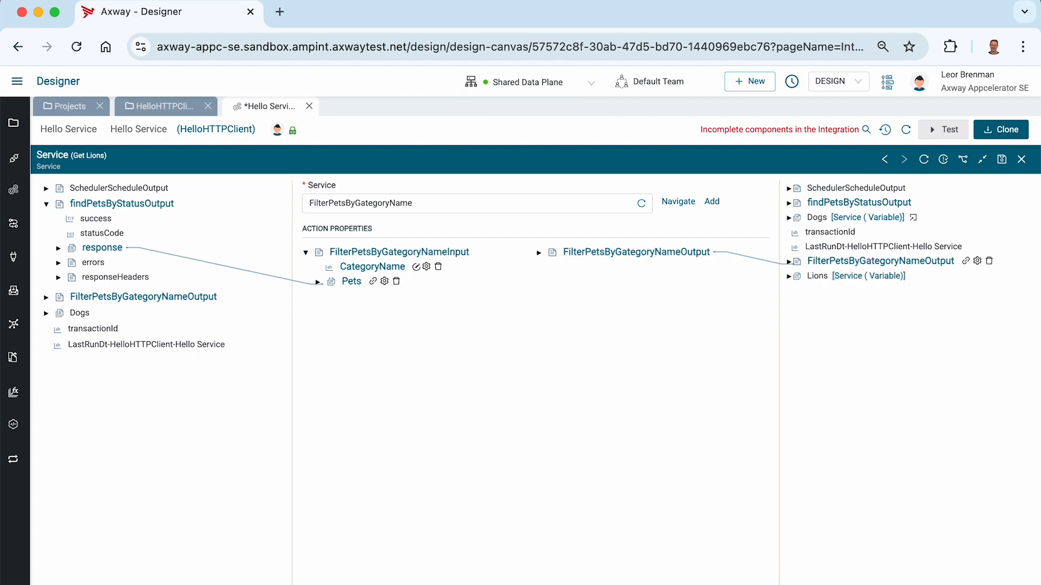
# Map FilteredPets into the Lions variable, save the step, and close its configuration.
pyautogui.click(538, 255)
pyautogui.moveTo(599, 266); pyautogui.dragTo(811, 281)
pyautogui.click(1003, 161)
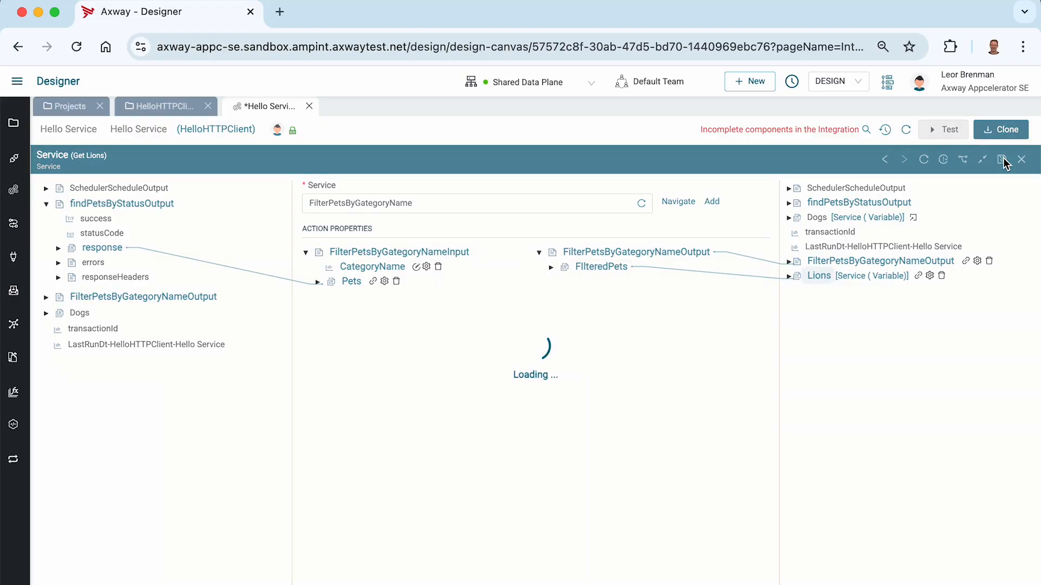
pyautogui.click(1022, 160)
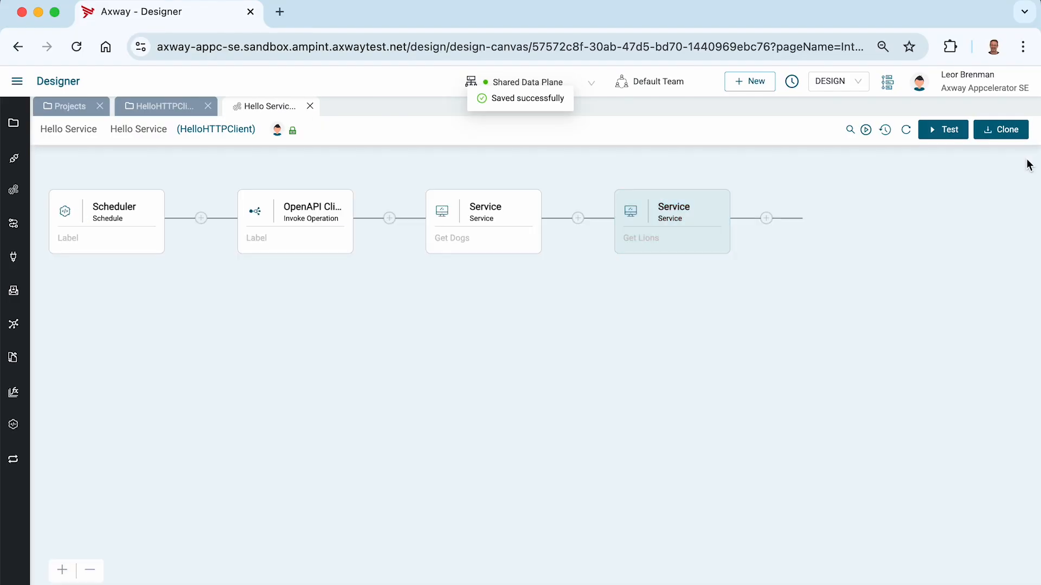
# Test-run the integration and inspect Get Lions' findPetsByStatus response of 29 pets.
pyautogui.click(946, 131)
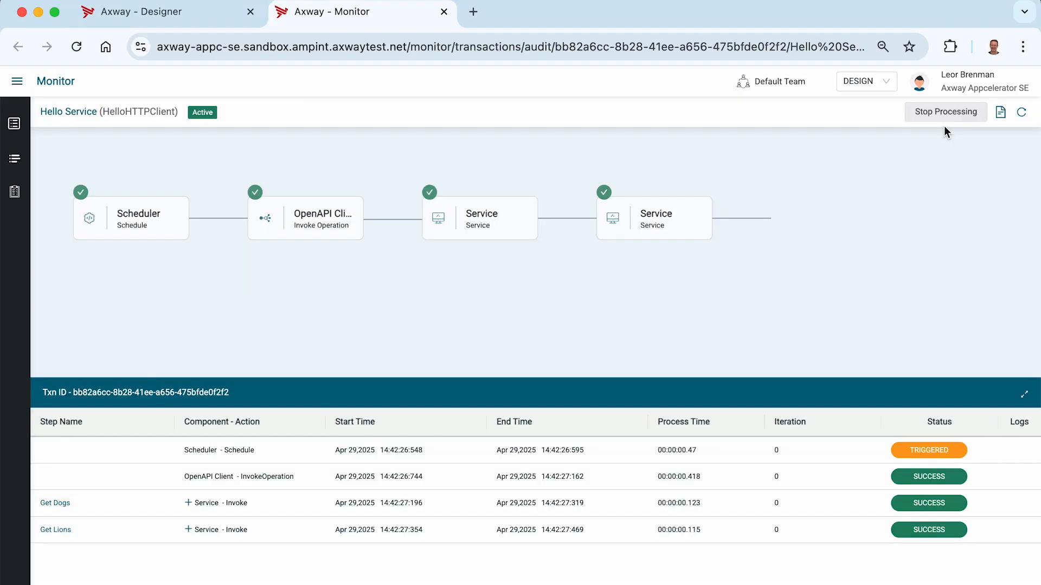
pyautogui.click(464, 531)
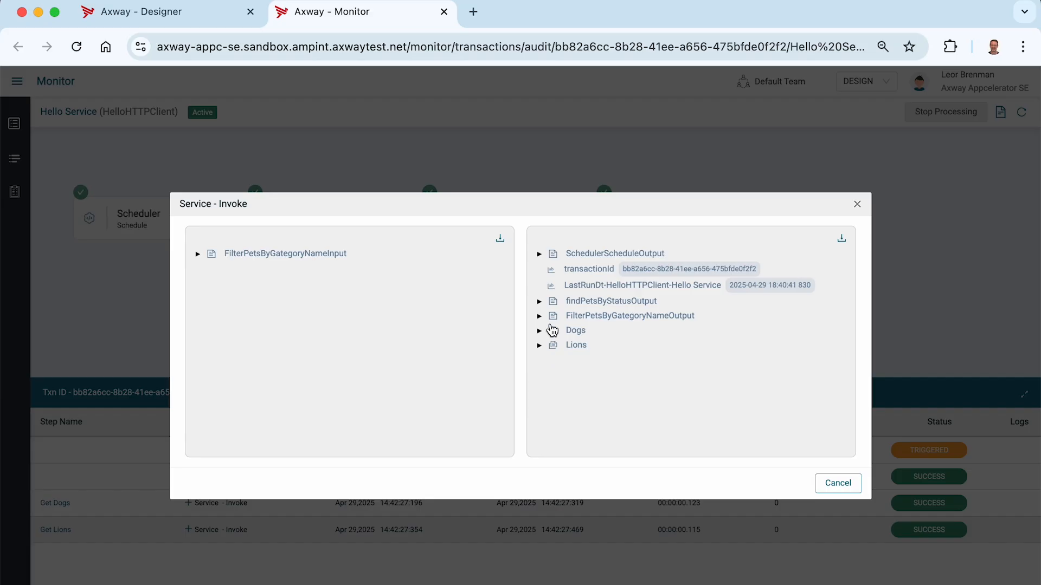
pyautogui.click(539, 301)
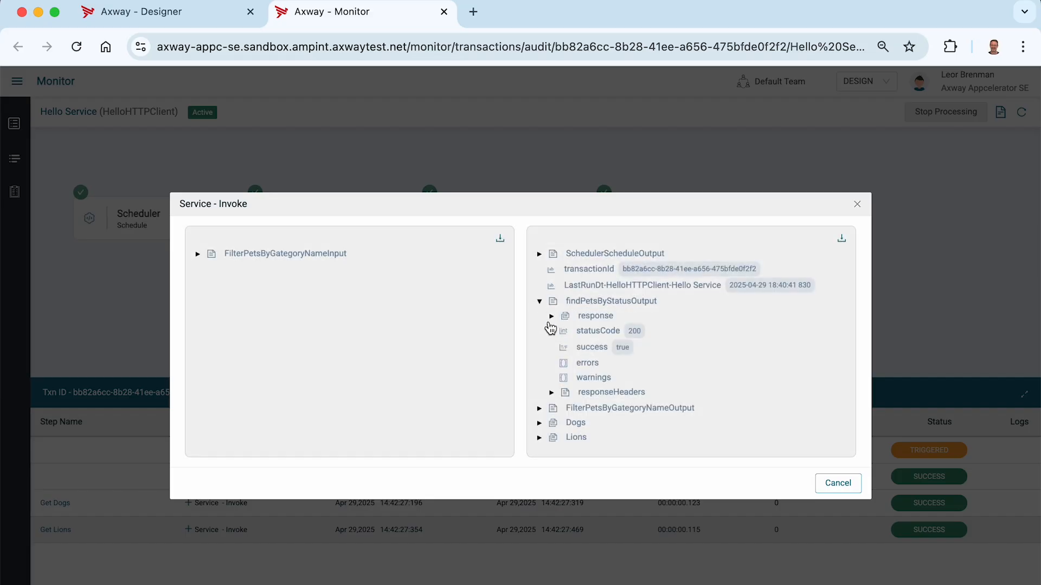
pyautogui.click(551, 317)
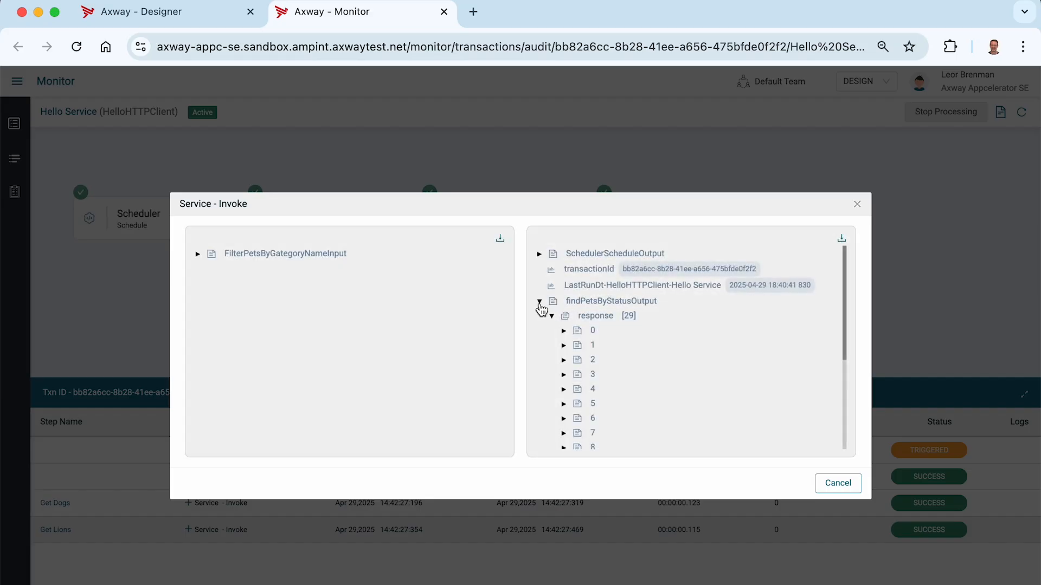
pyautogui.click(539, 302)
# Expand the Dogs variable and check dog item 3's category.
pyautogui.click(540, 332)
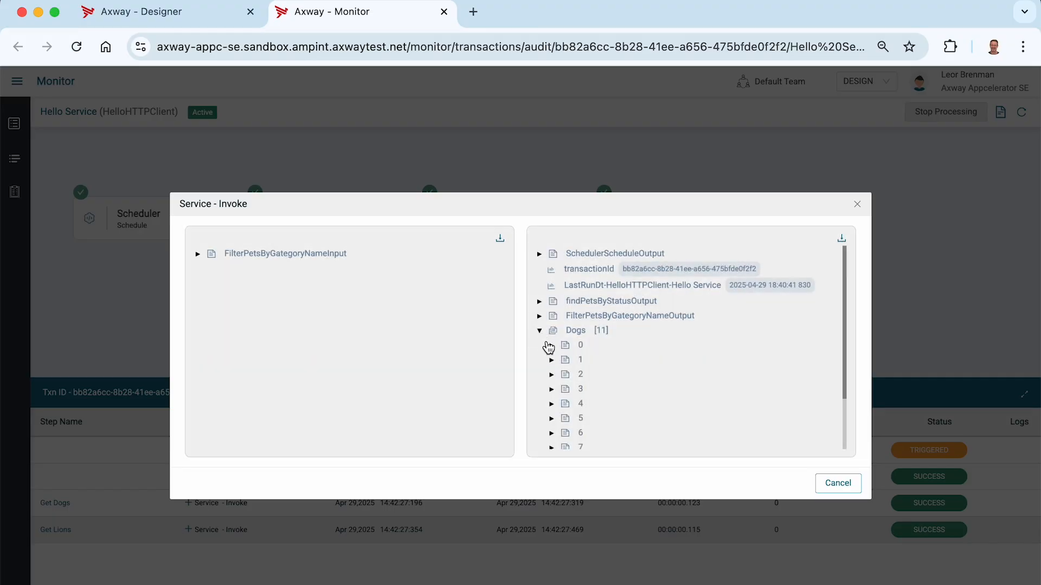
pyautogui.click(551, 389)
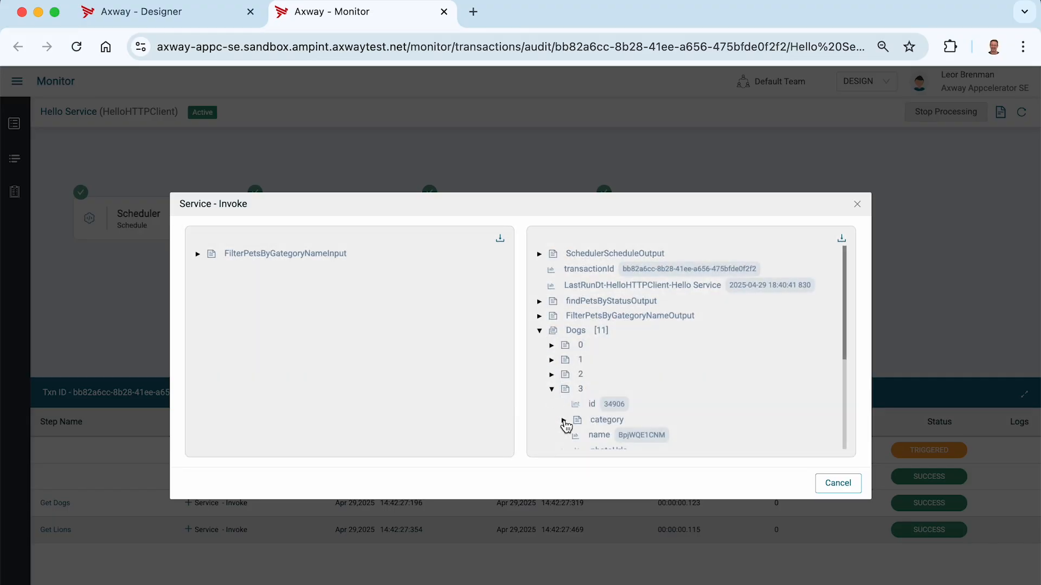
pyautogui.click(563, 421)
pyautogui.scroll(-3, 564, 423)
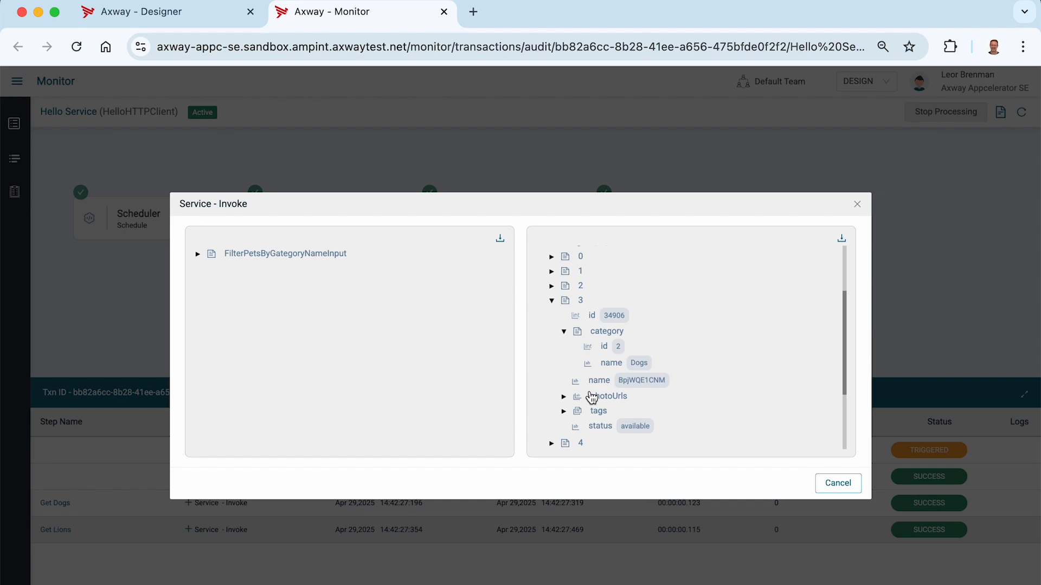
pyautogui.scroll(-3, 556, 323)
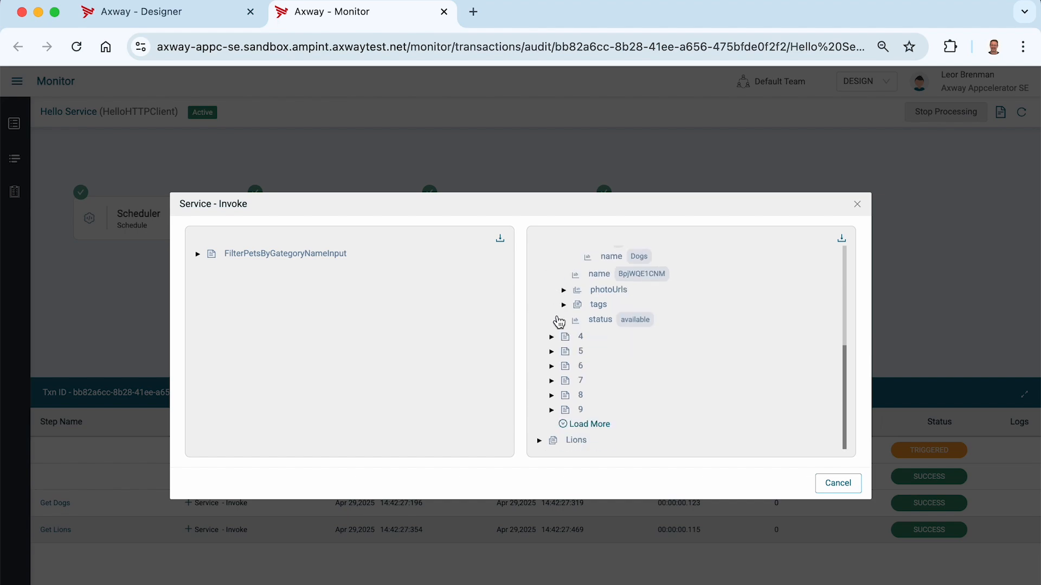
# Expand the Lions variable to confirm its single pet, Lion 1, then close the details.
pyautogui.click(540, 441)
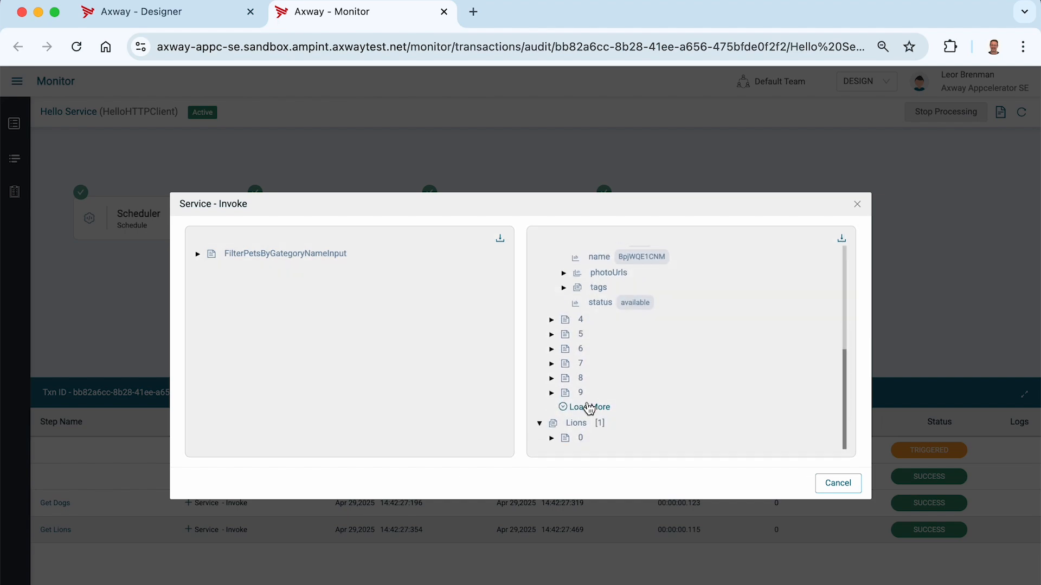
pyautogui.click(552, 438)
pyautogui.scroll(-3, 641, 414)
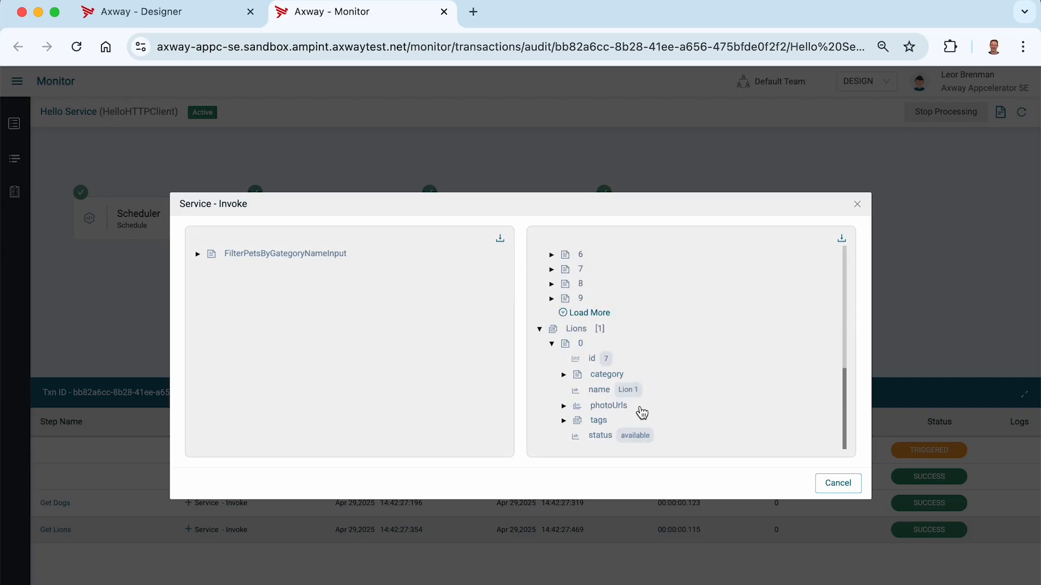
pyautogui.click(563, 374)
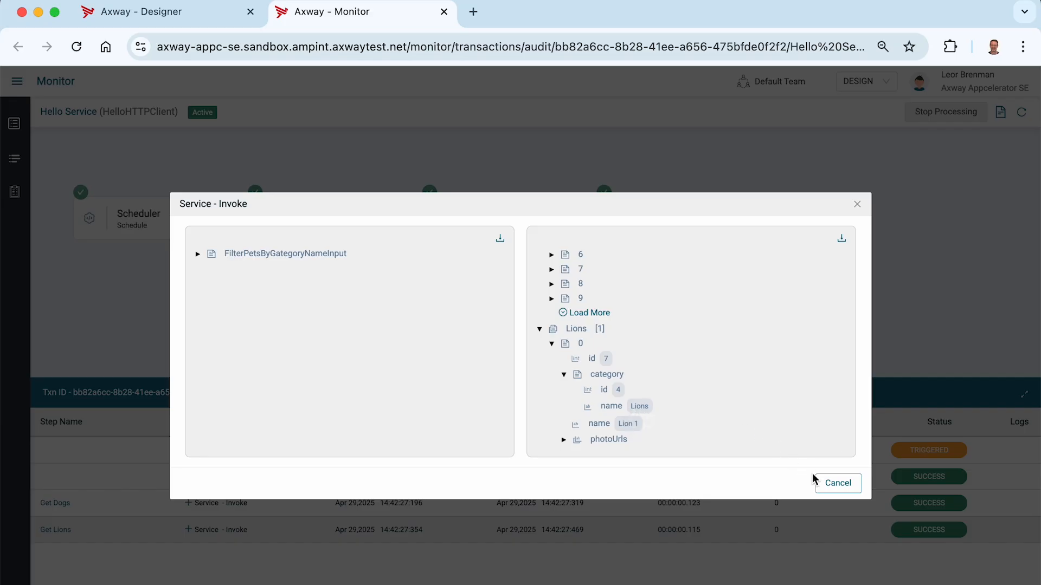
pyautogui.click(838, 483)
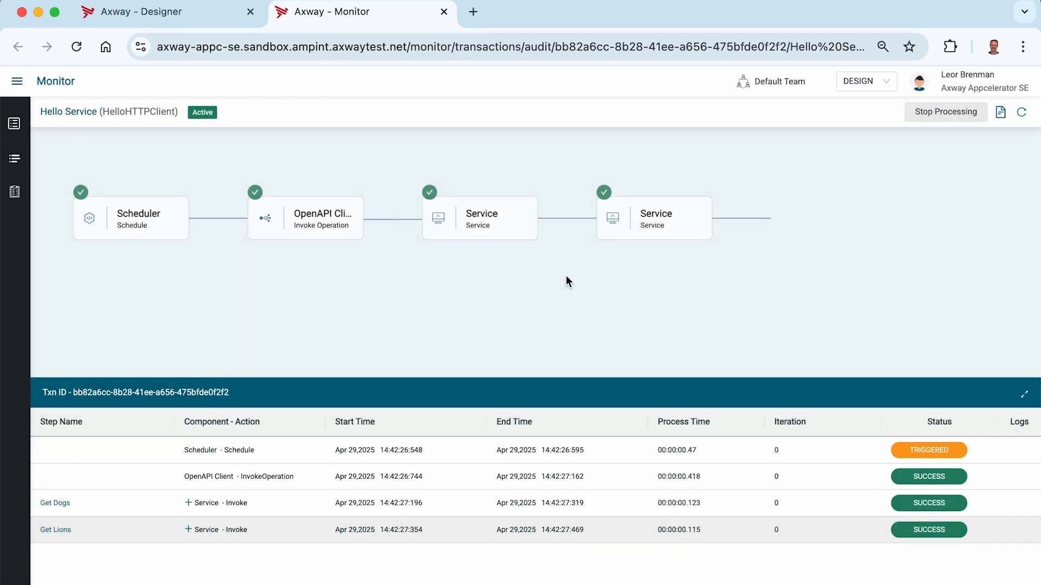